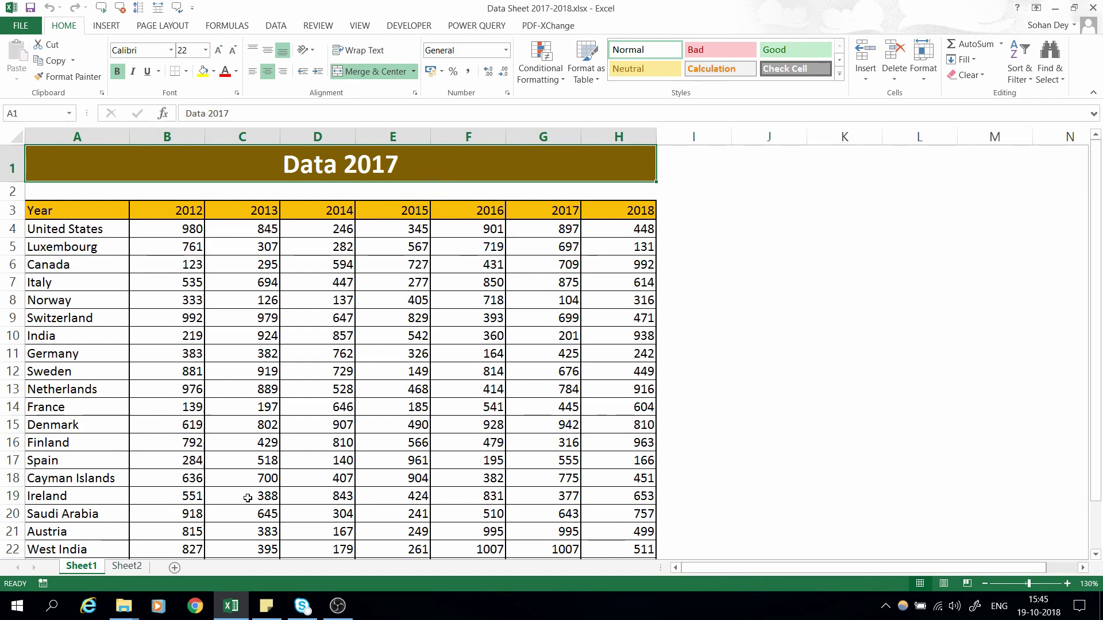
Look over the Data 2018 and Data 2017 sheets, then bring up the Review tab's protection tools.
click(127, 566)
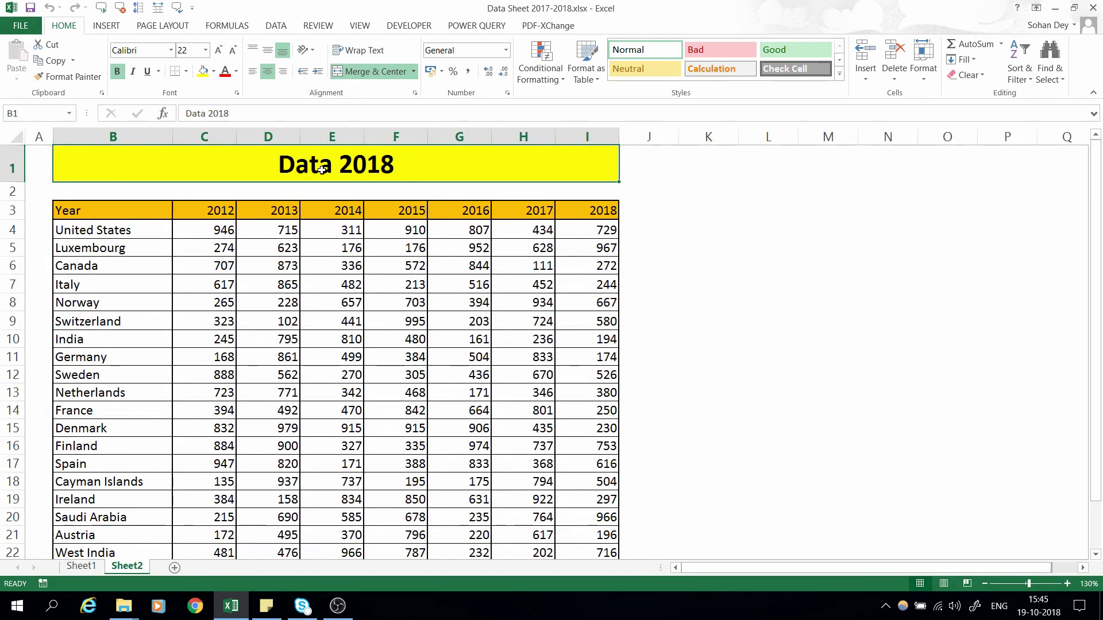
click(81, 566)
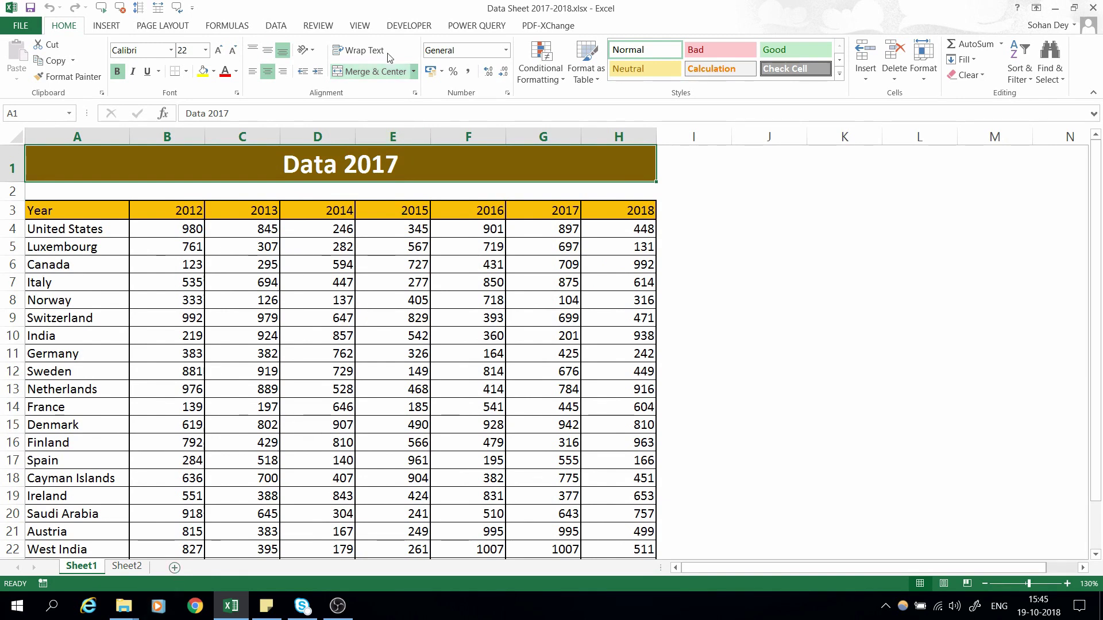
click(282, 26)
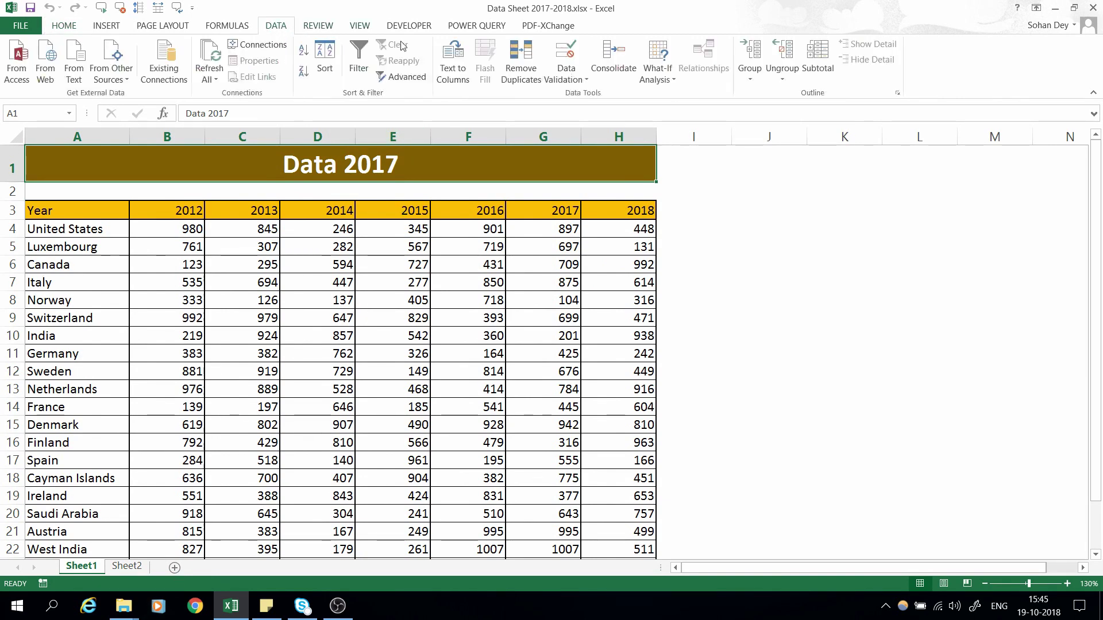
click(321, 26)
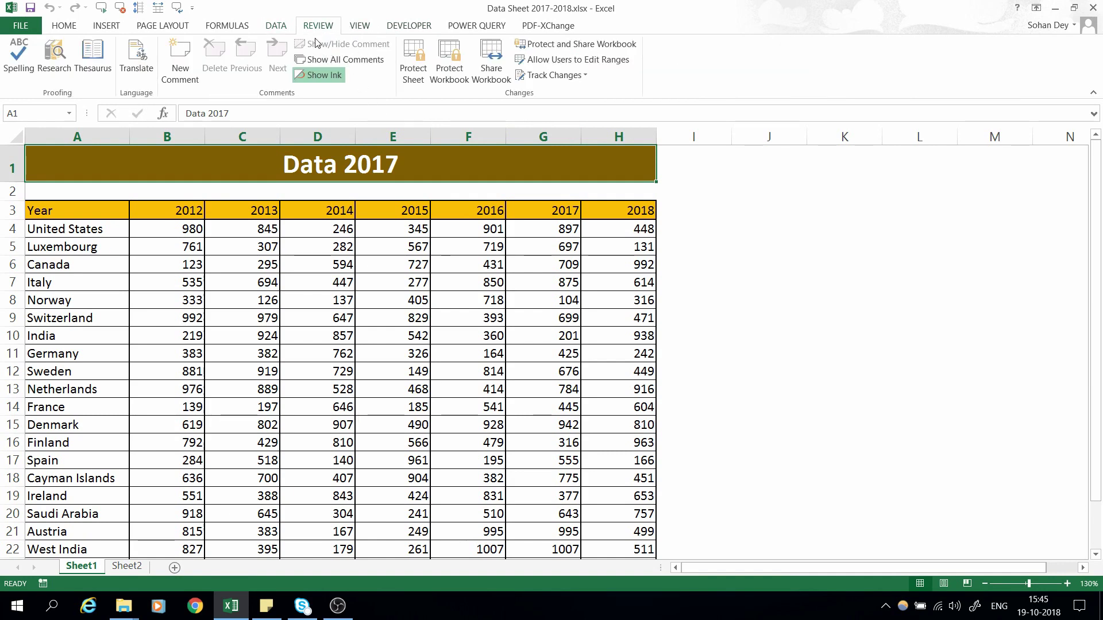
Protect Sheet1 with a password, confirming it so the Data 2017 cells are locked.
click(420, 73)
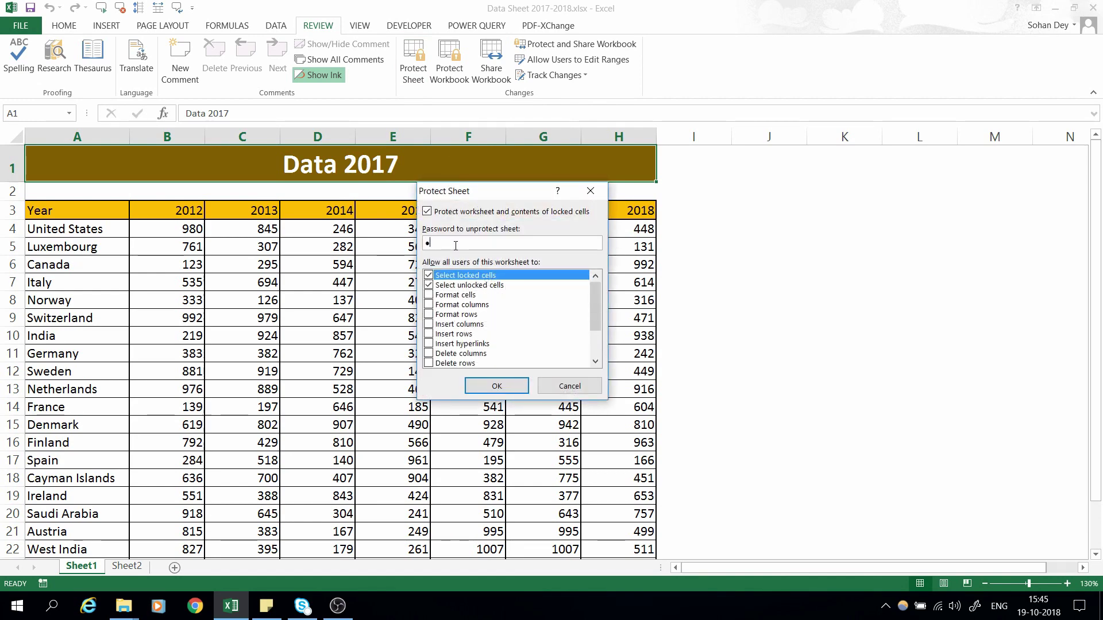
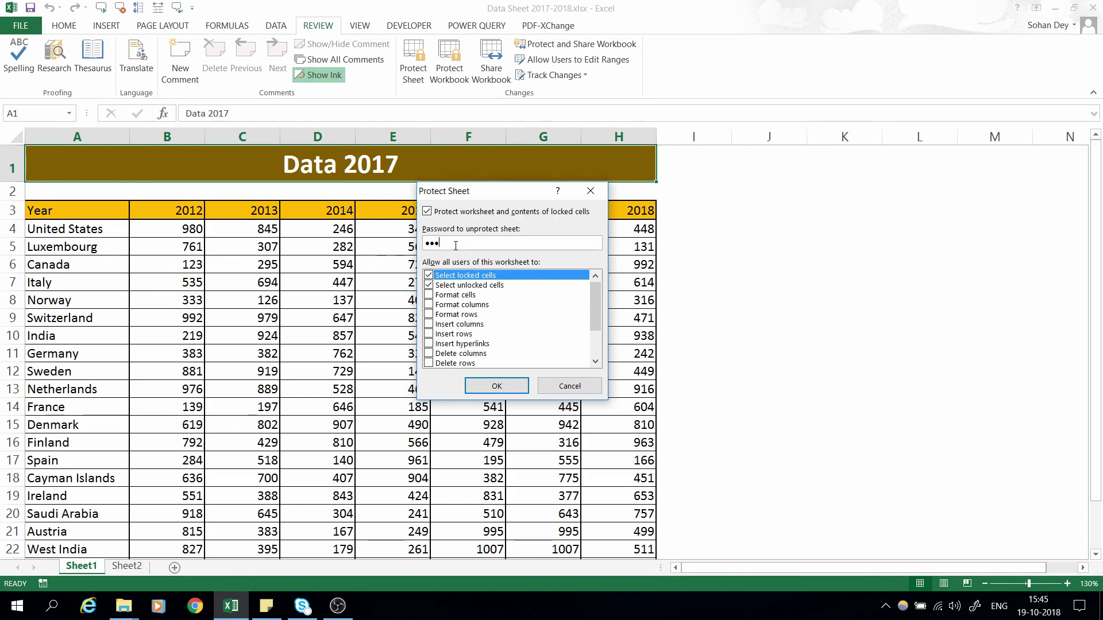
click(487, 386)
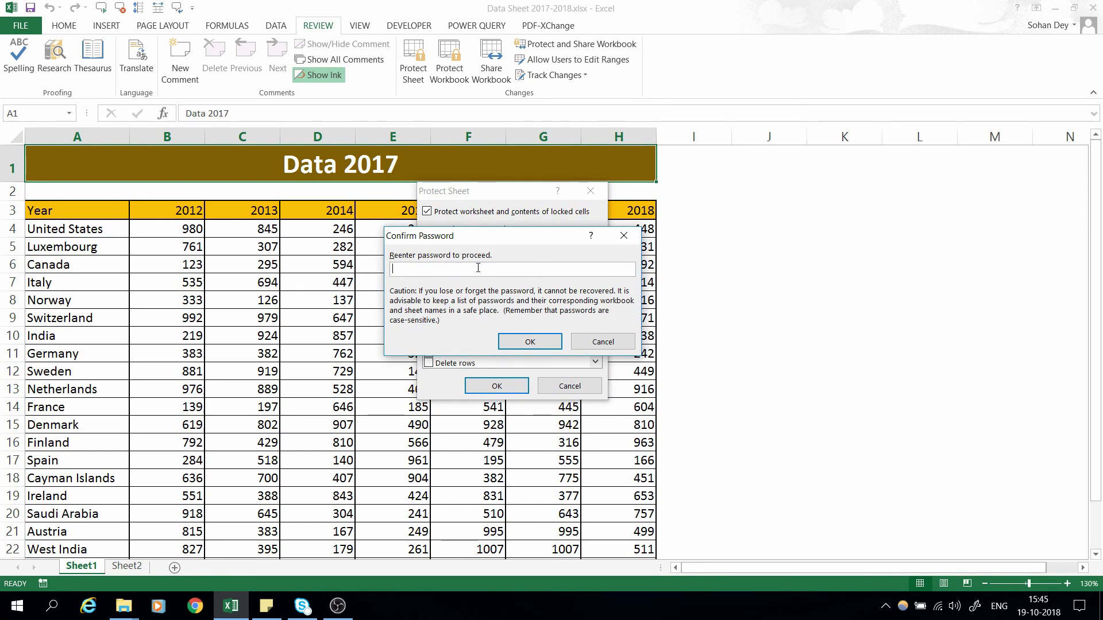
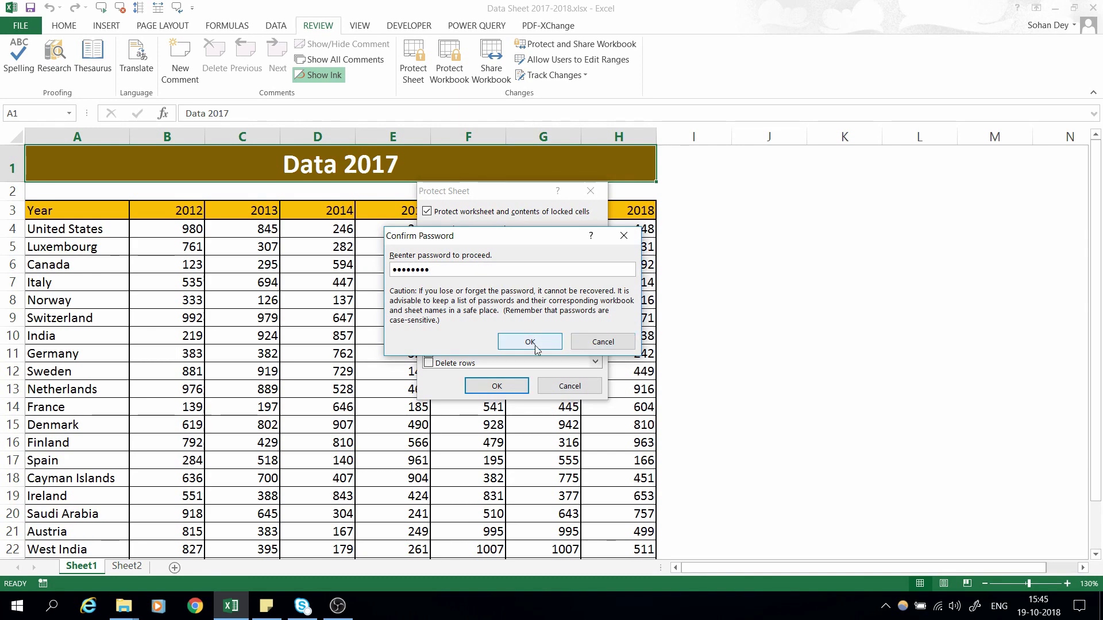
click(527, 343)
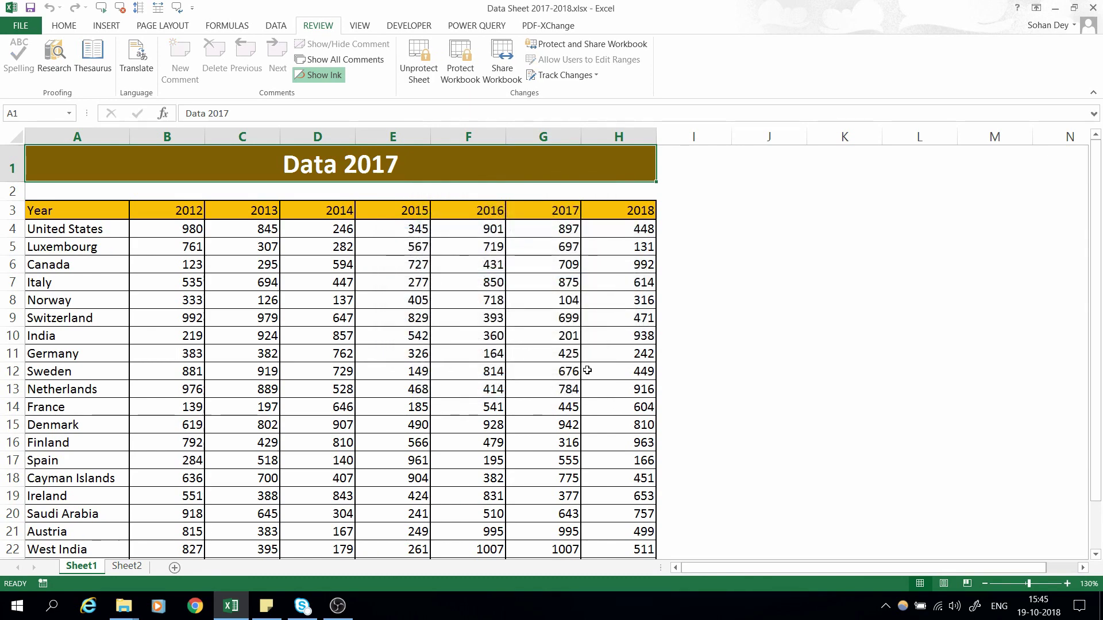
click(707, 316)
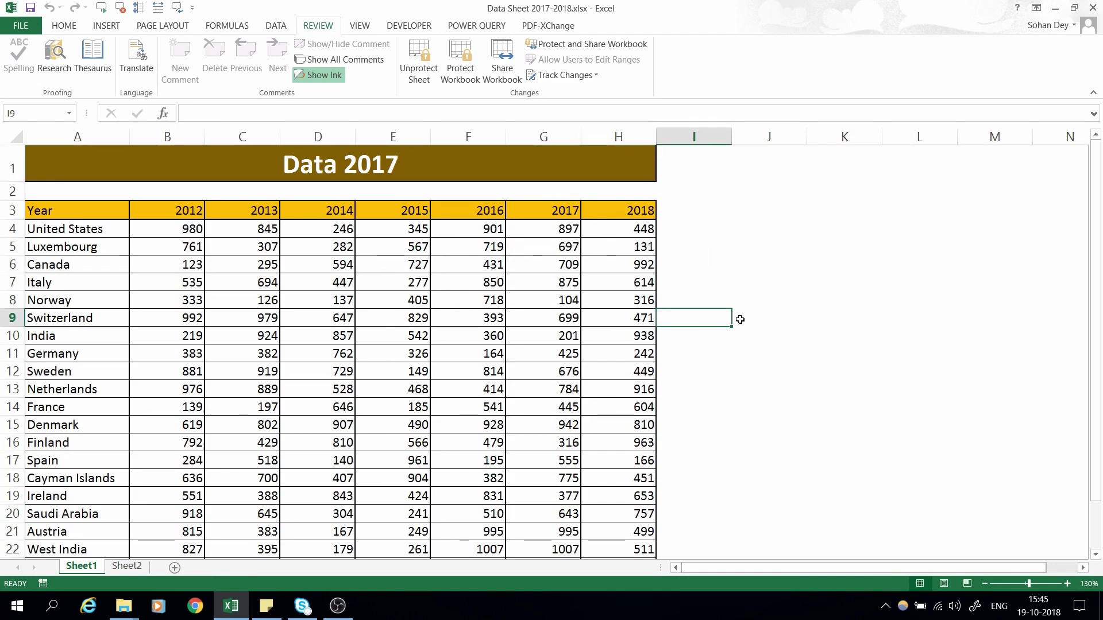
double_click(745, 281)
click(556, 343)
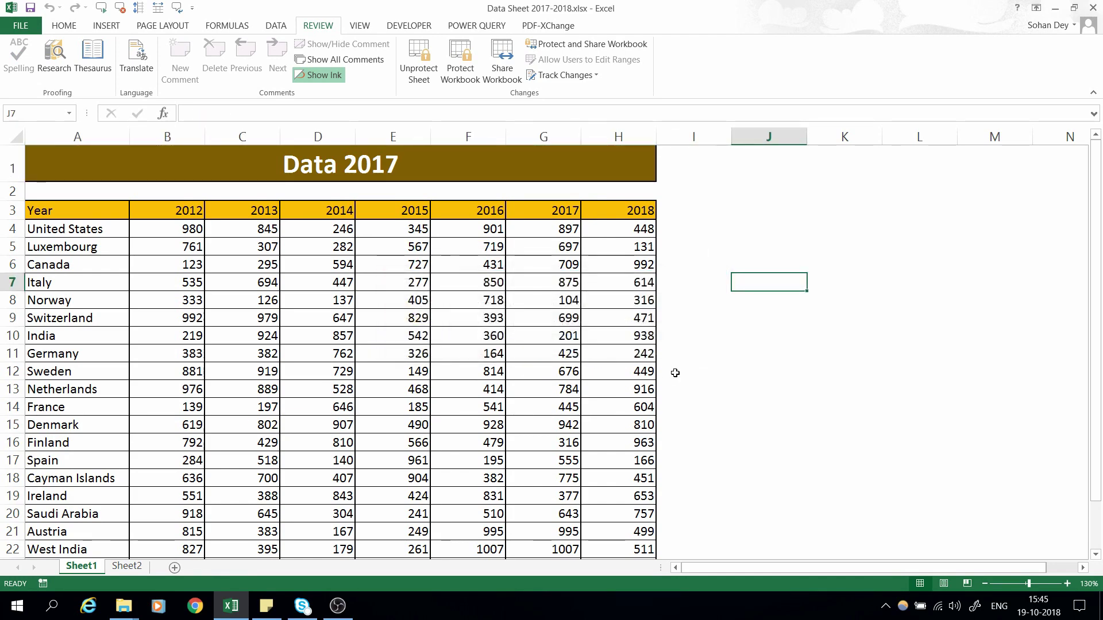
double_click(675, 373)
click(556, 343)
click(868, 340)
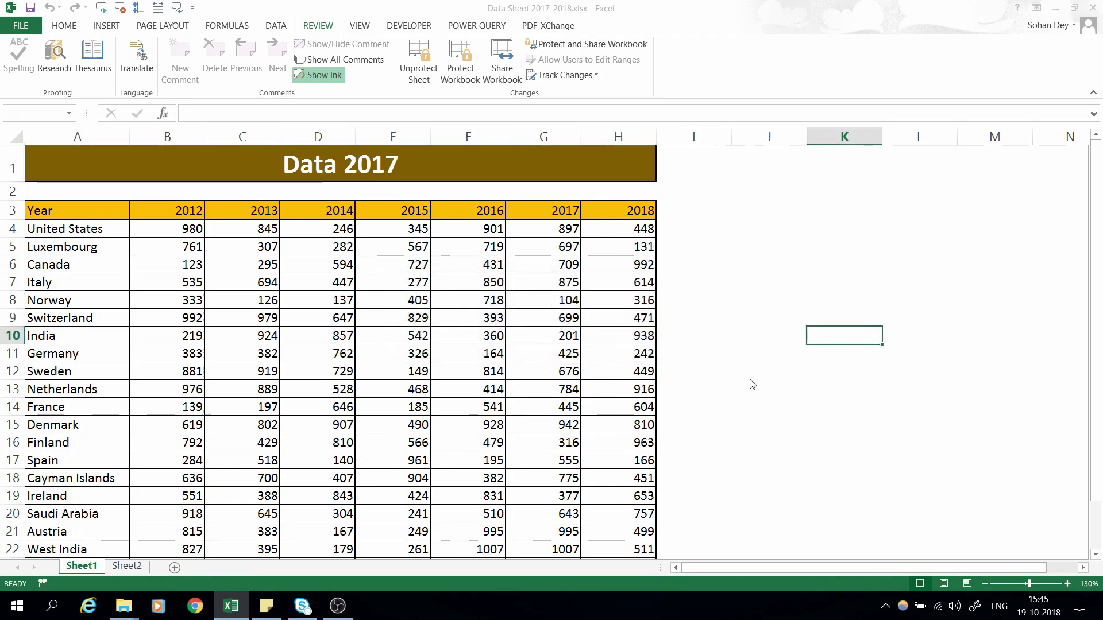
double_click(752, 384)
click(556, 343)
click(736, 442)
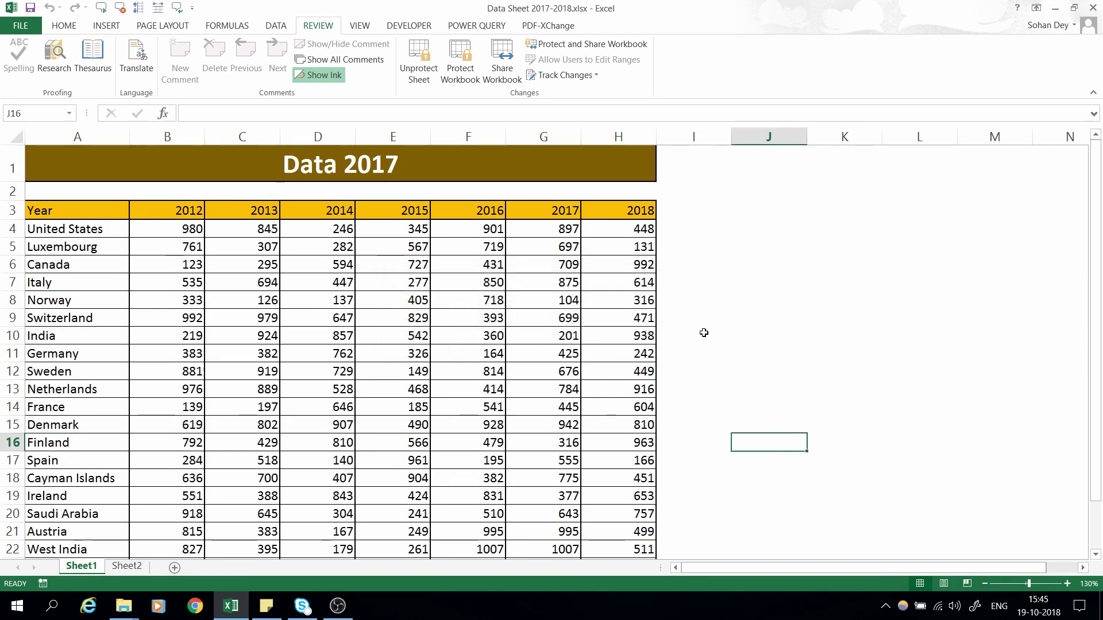
double_click(704, 332)
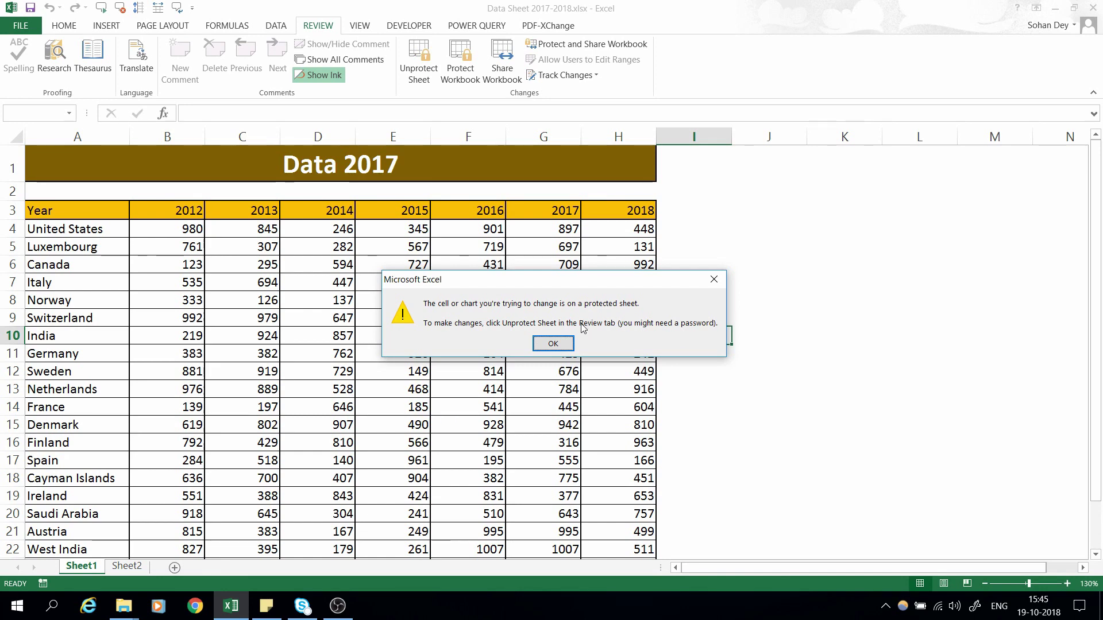
click(714, 279)
click(710, 246)
click(548, 166)
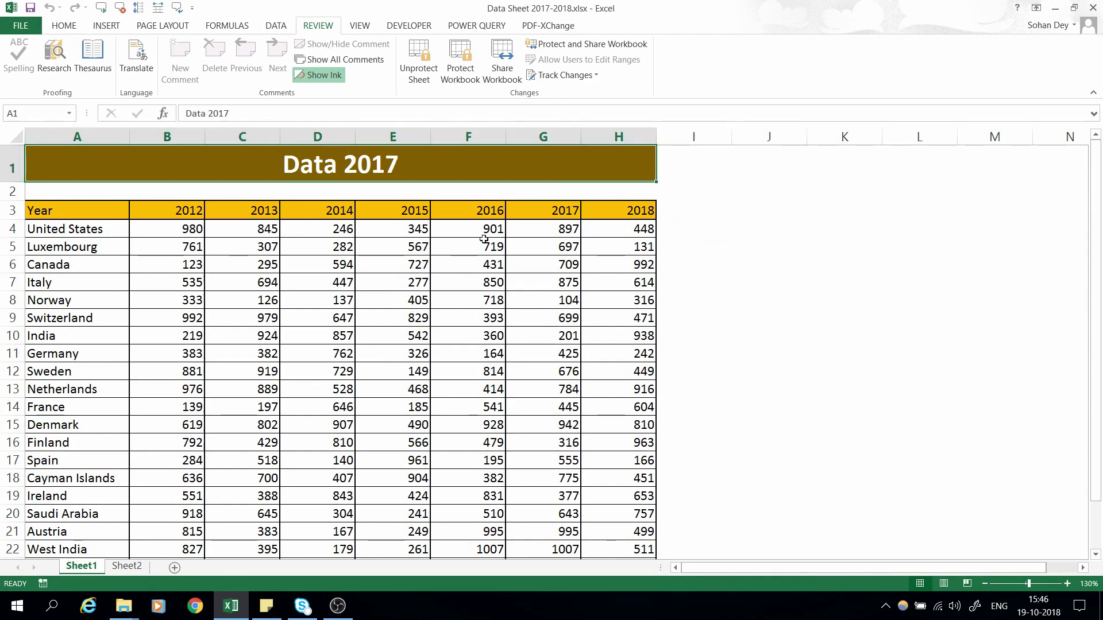
Check cells F6, I8, J6 and I3, then close Data Sheet 2017-2018, saving changes.
click(492, 269)
click(72, 26)
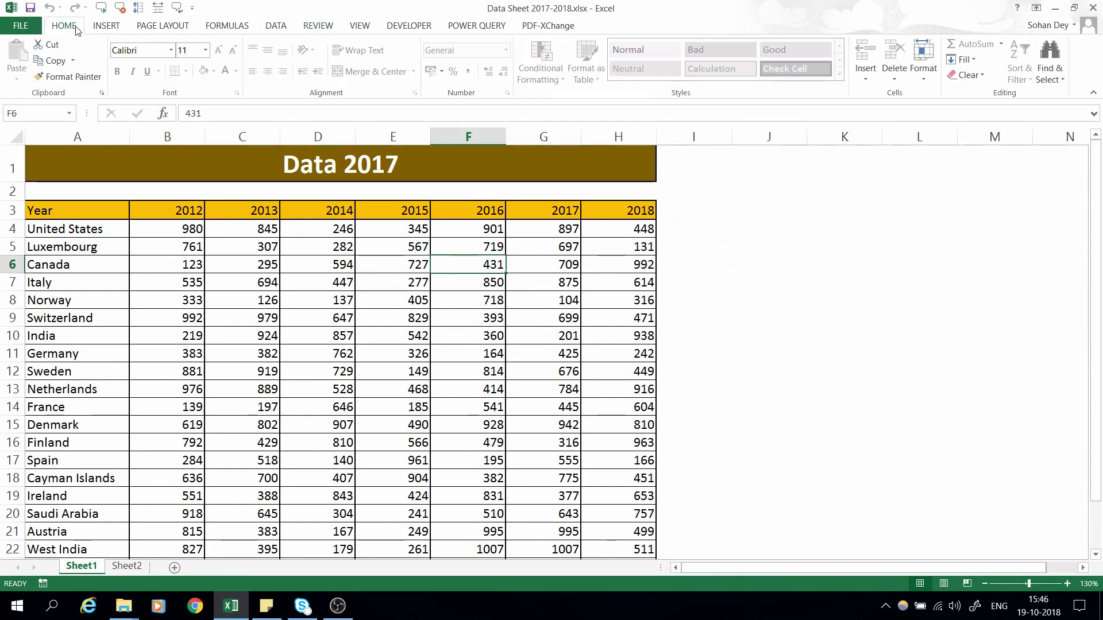
click(718, 301)
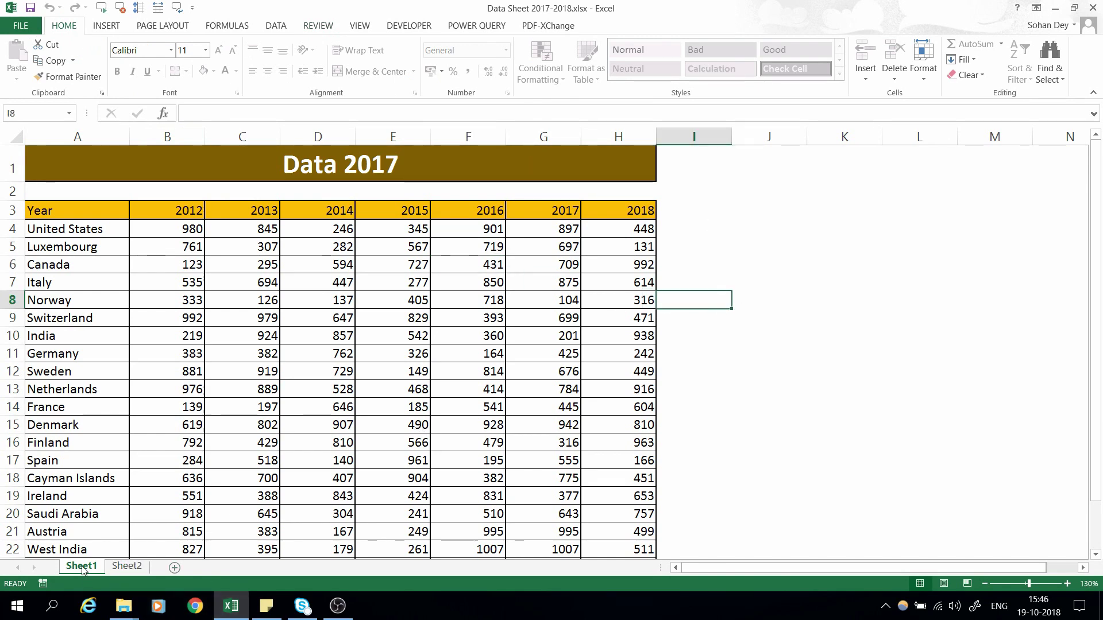
click(801, 261)
click(666, 211)
click(1093, 7)
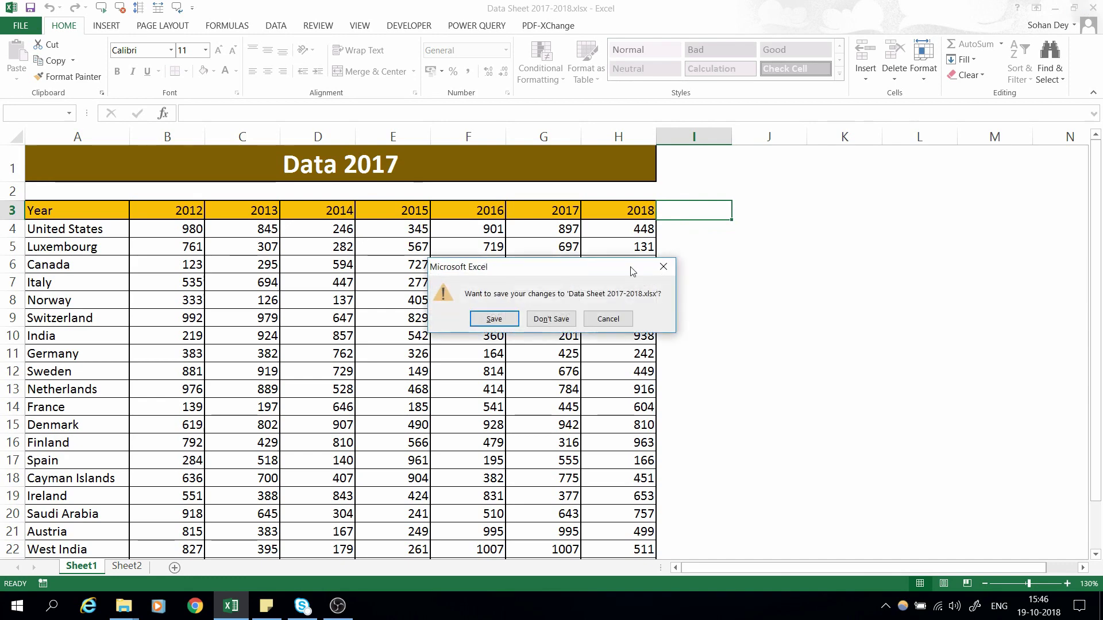
click(493, 318)
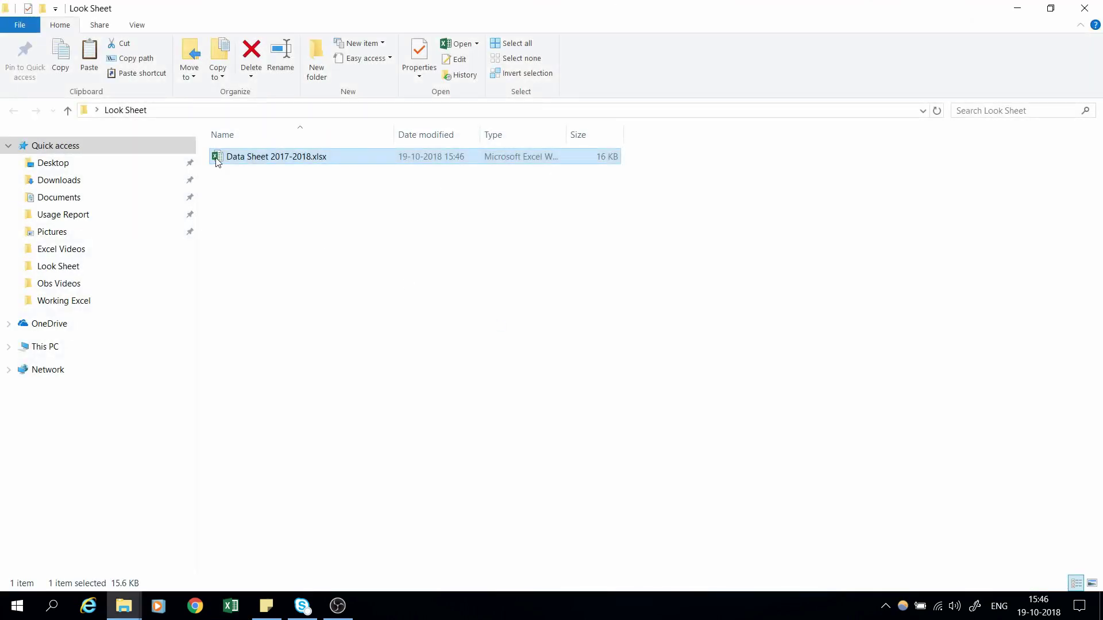
Rename Data Sheet 2017-2018.xlsx to Data Sheet 2017-2018.zip and accept the extension change.
click(313, 162)
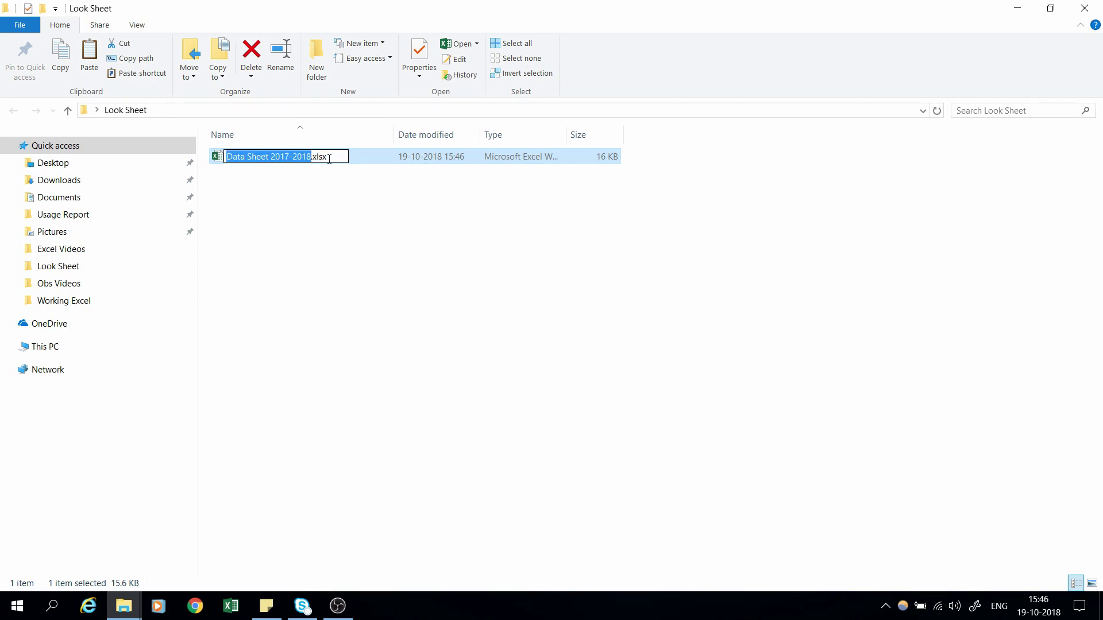
click(329, 159)
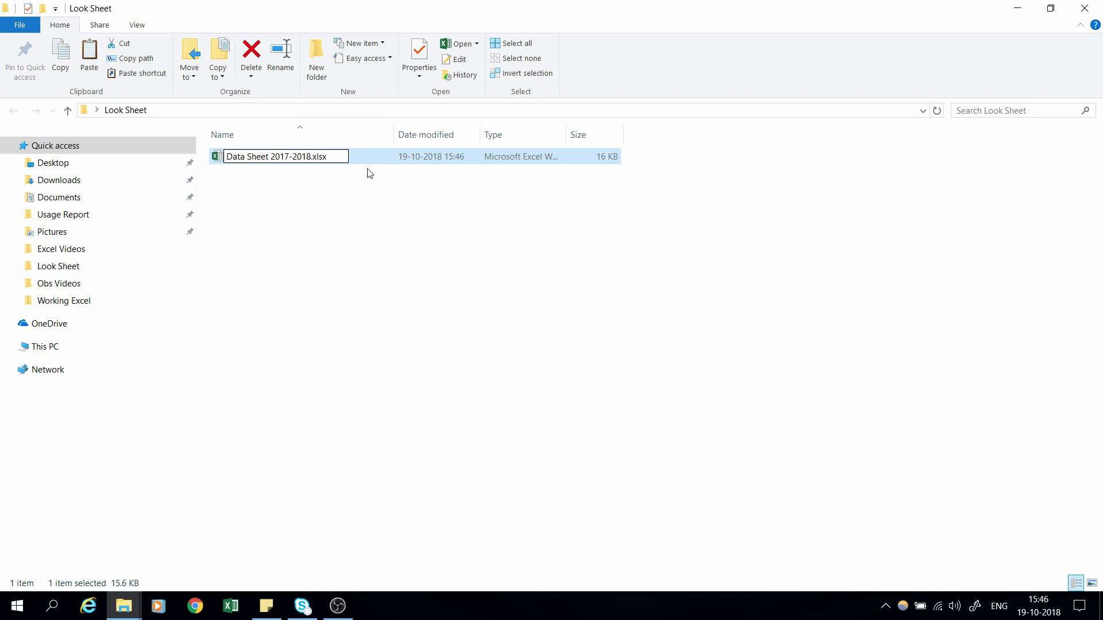
key(BackSpace)
key(BackSpace)
key(BackSpace)
key(BackSpace)
text(zip)
key(Return)
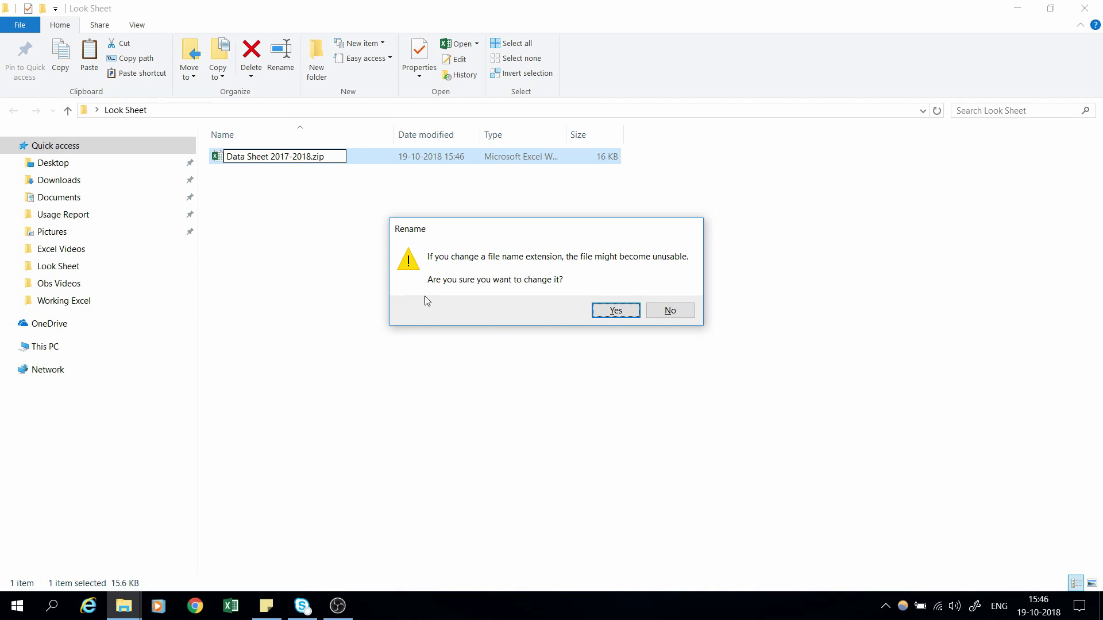
click(613, 313)
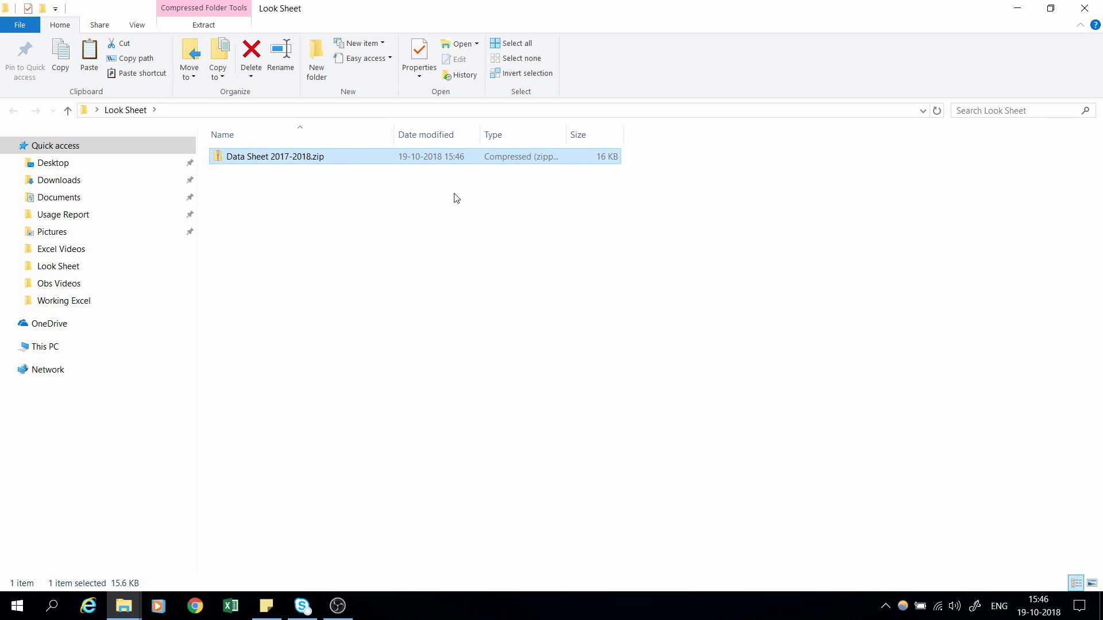
Extract Data Sheet 2017-2018.zip into the suggested Data Sheet 2017-2018 folder.
right_click(276, 159)
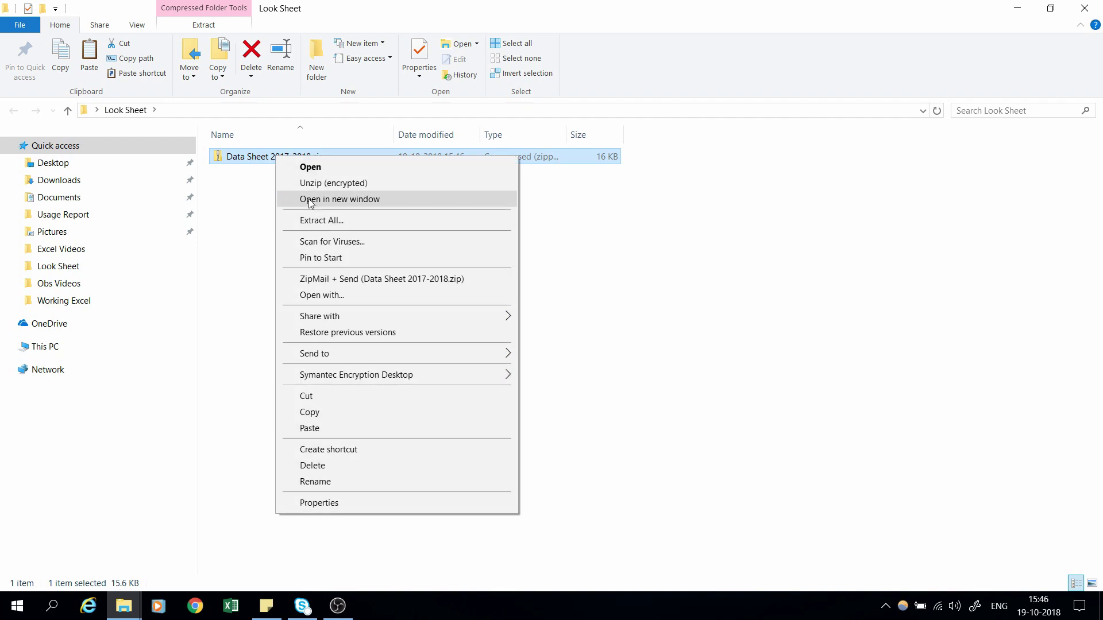
click(325, 227)
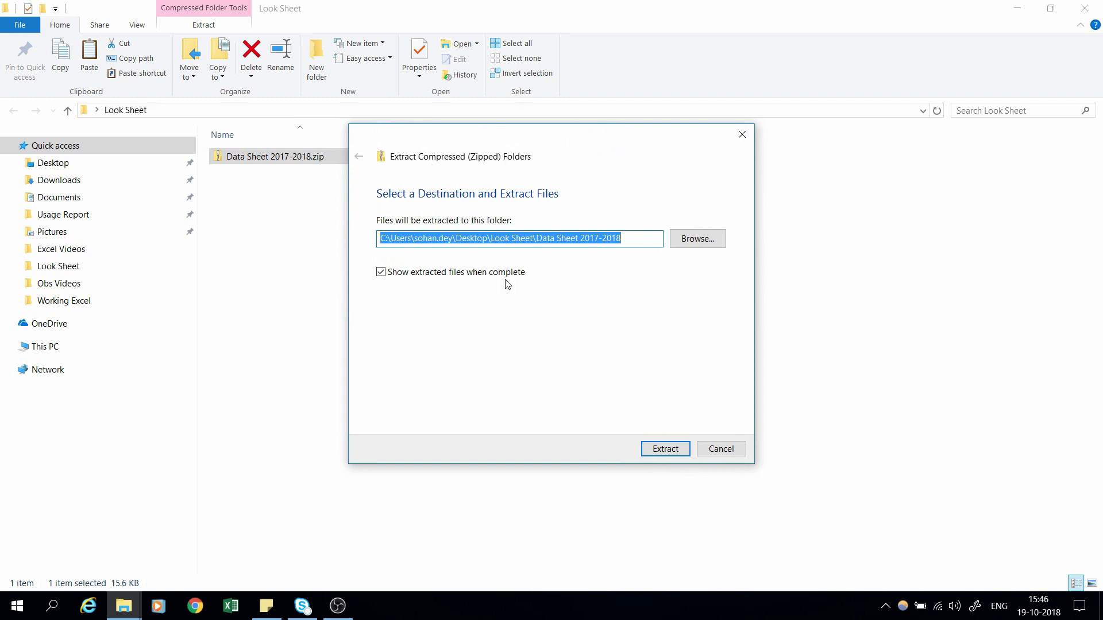
click(674, 451)
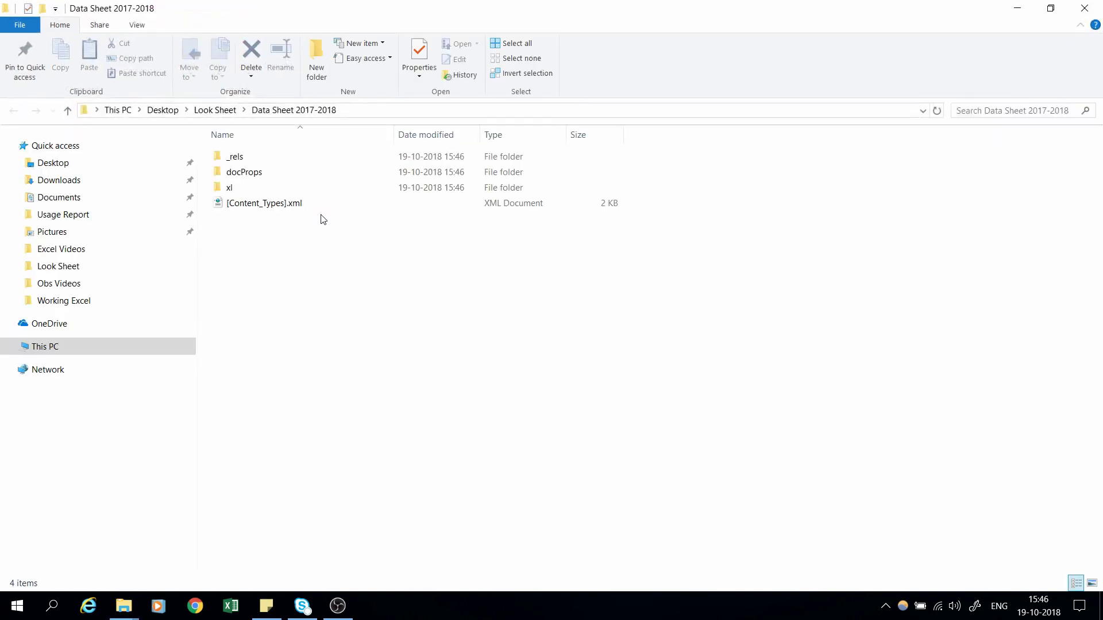
Close the extracted-files window and open the Data Sheet 2017-2018 folder from Look Sheet.
click(1085, 8)
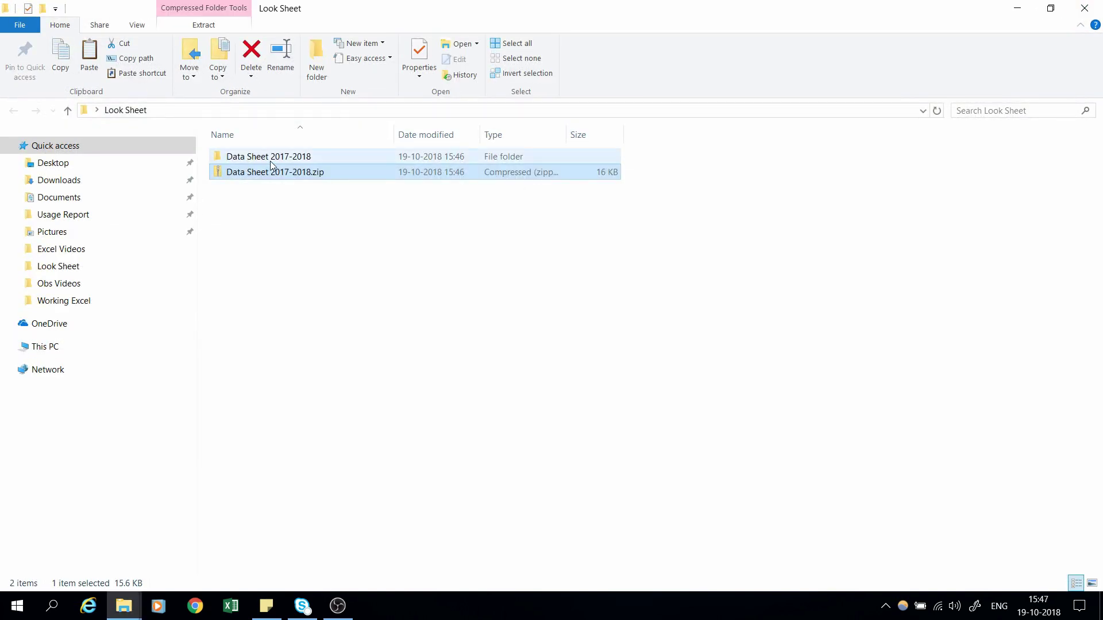
click(294, 180)
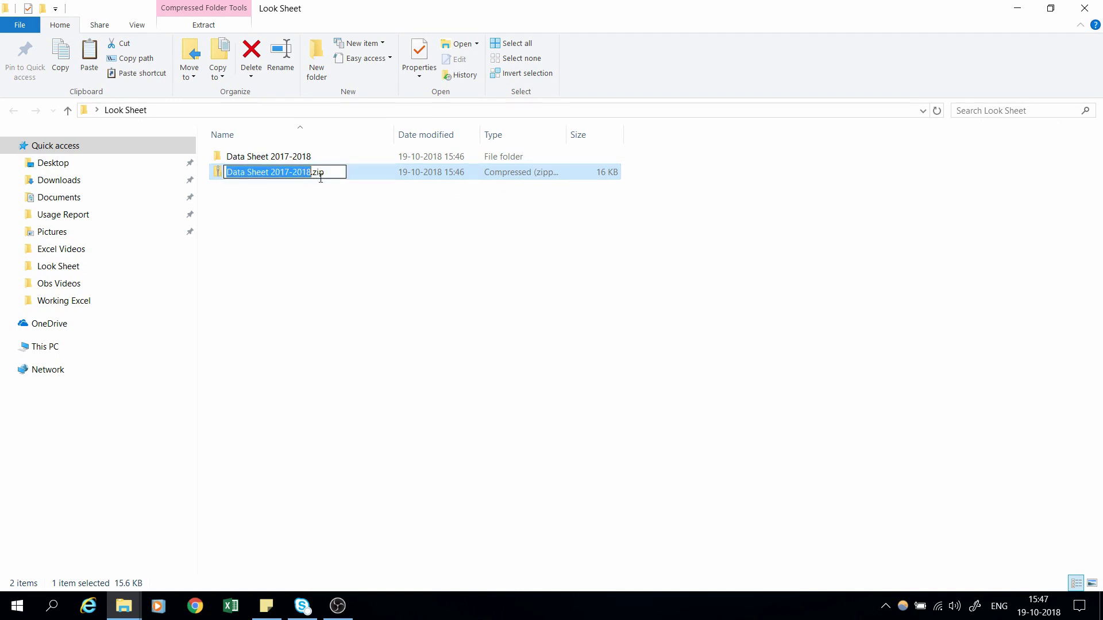
click(337, 211)
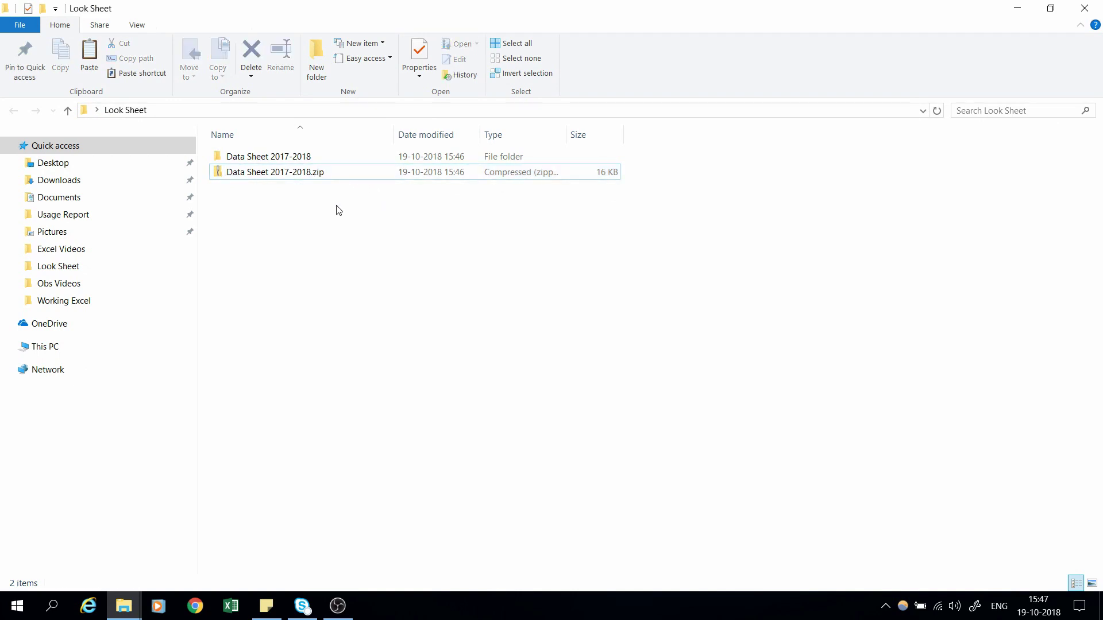
click(256, 163)
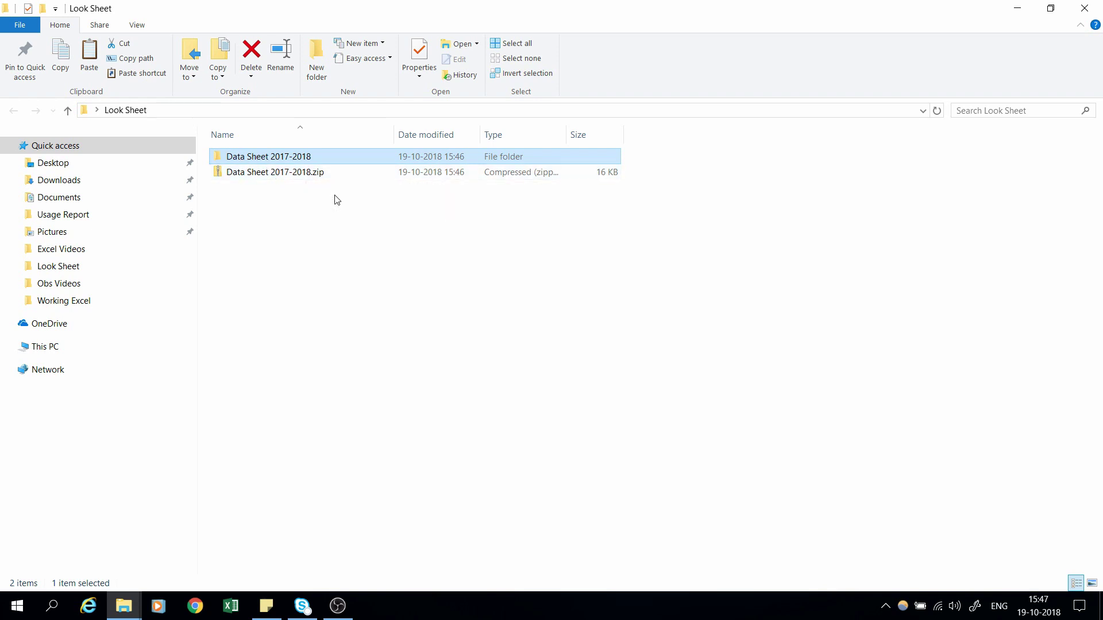
double_click(275, 160)
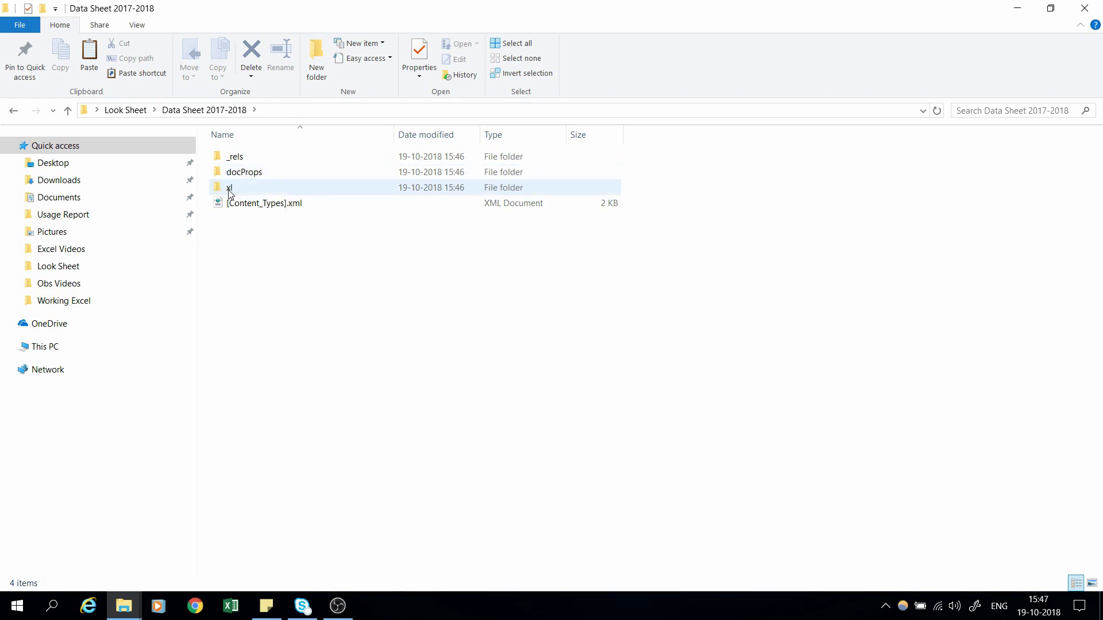
Open xl\worksheets\sheet1.xml in a maximized Notepad window and scroll down its XML.
double_click(230, 188)
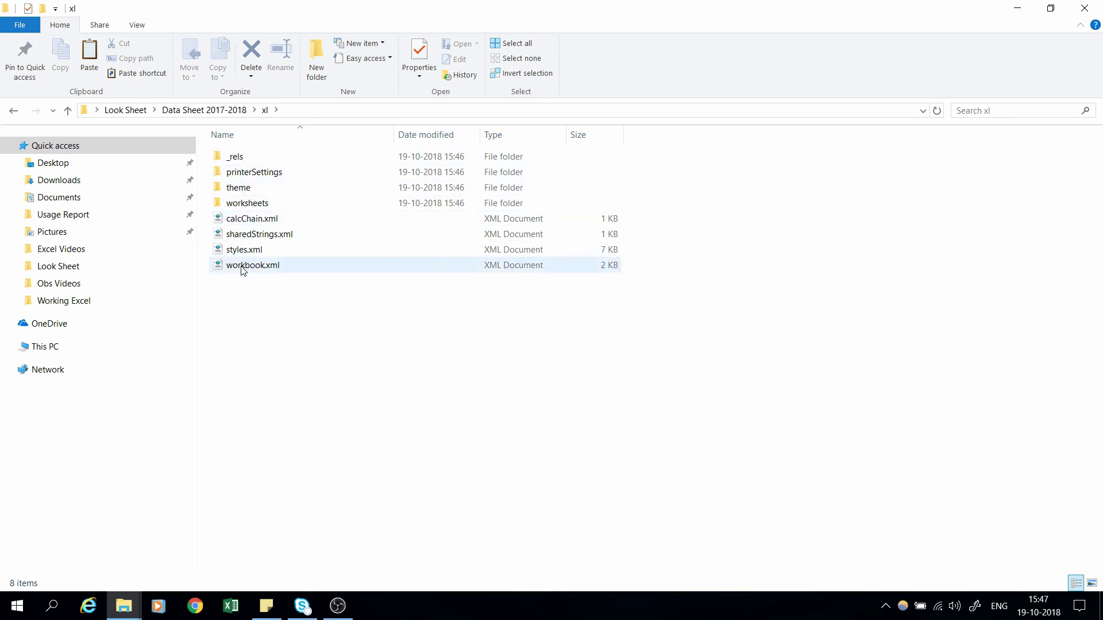
double_click(253, 206)
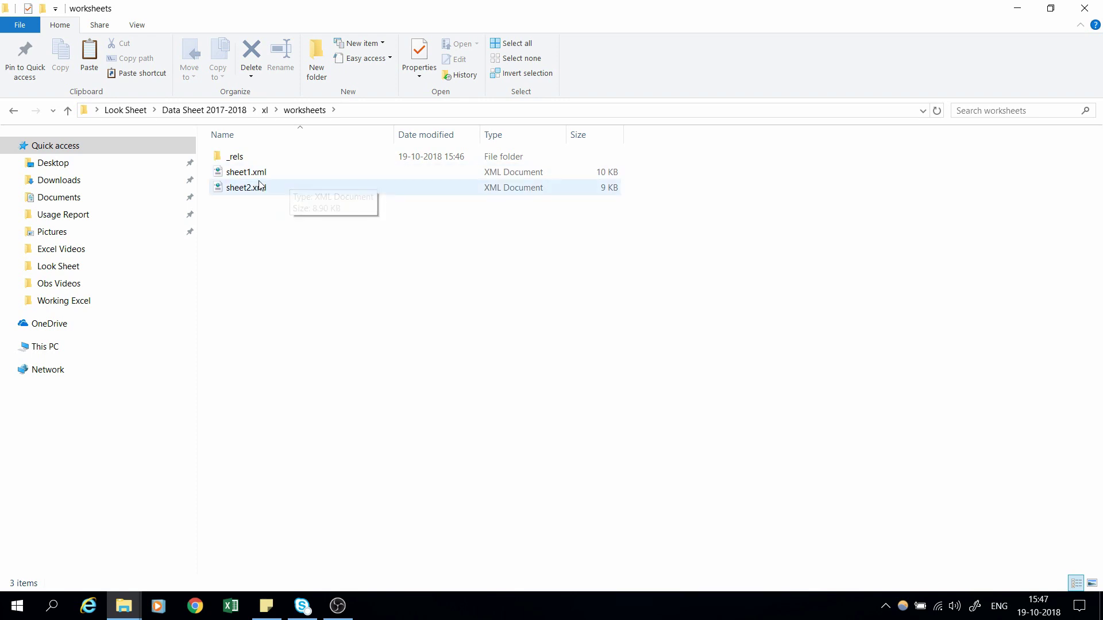
mouse_move(246, 173)
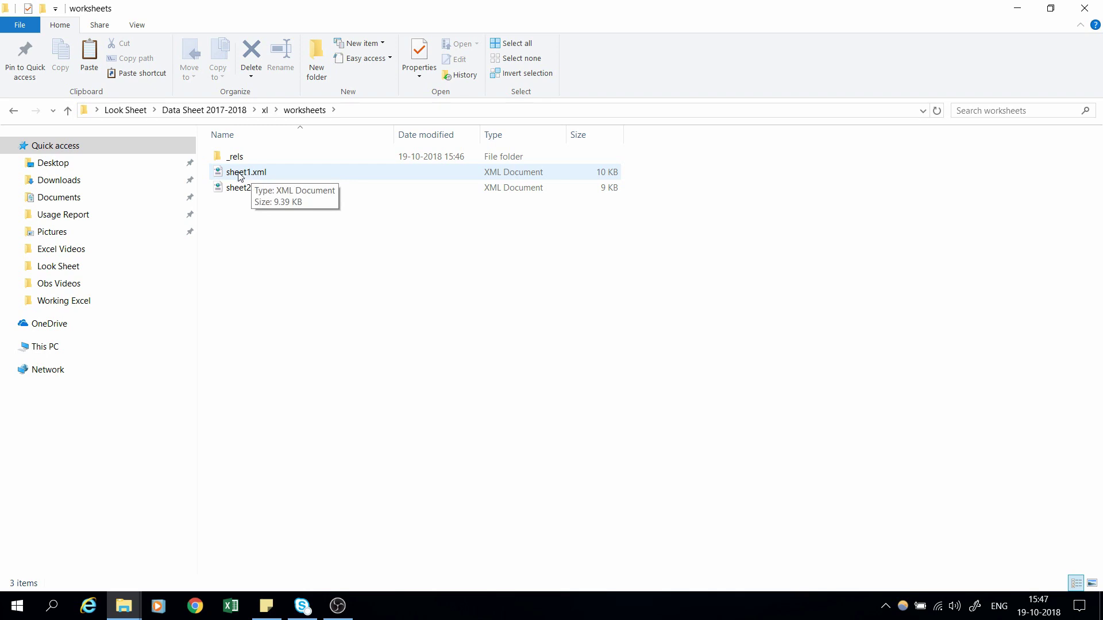
right_click(239, 175)
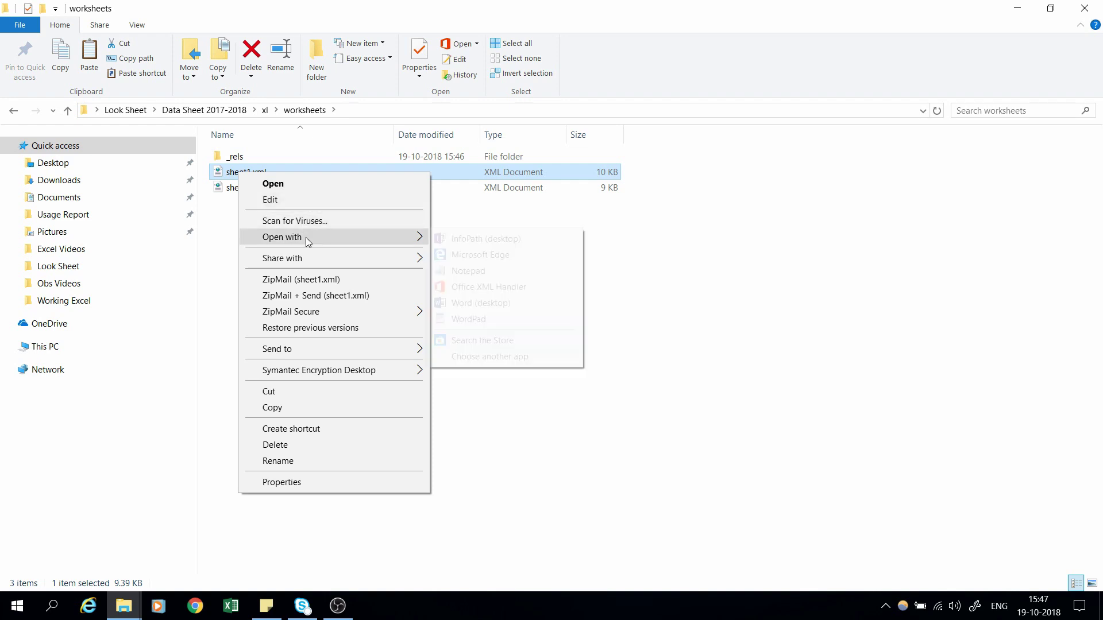
mouse_move(282, 237)
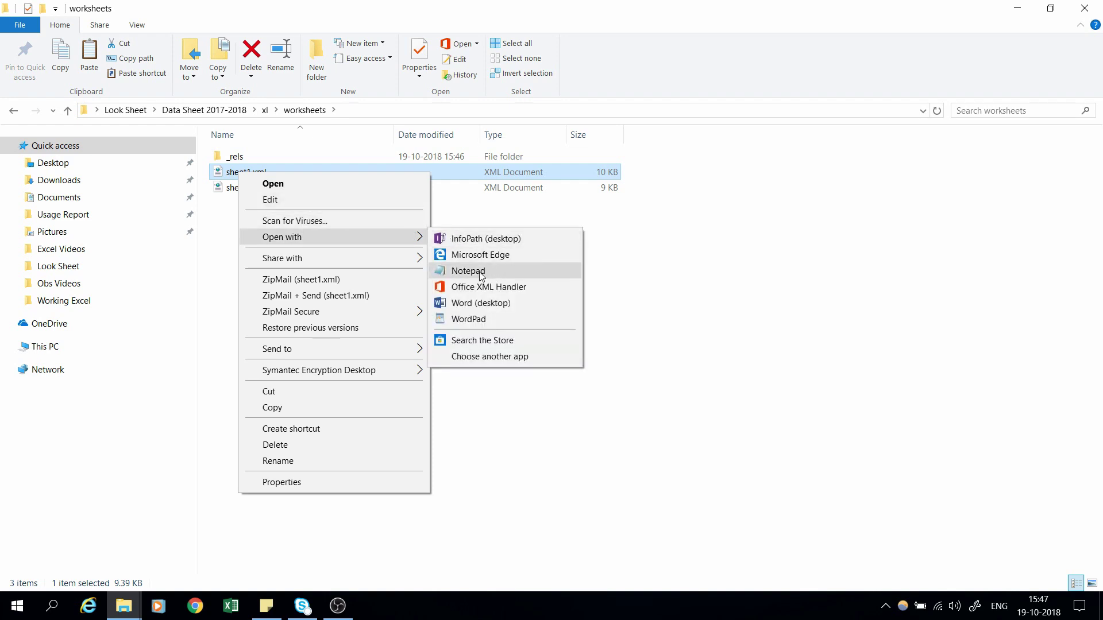
click(481, 277)
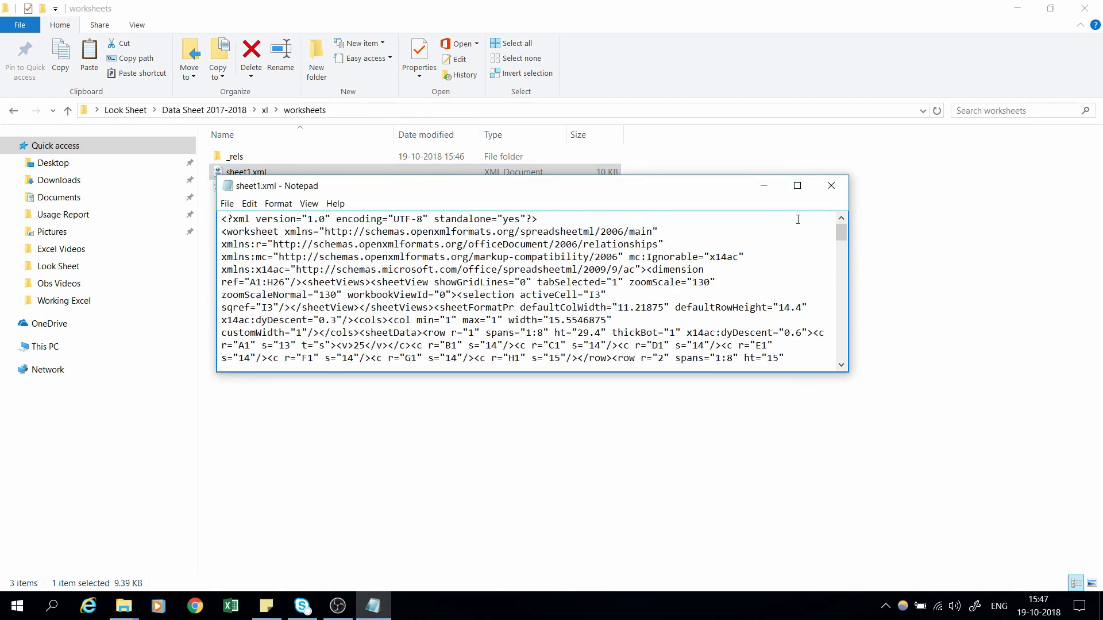
click(798, 186)
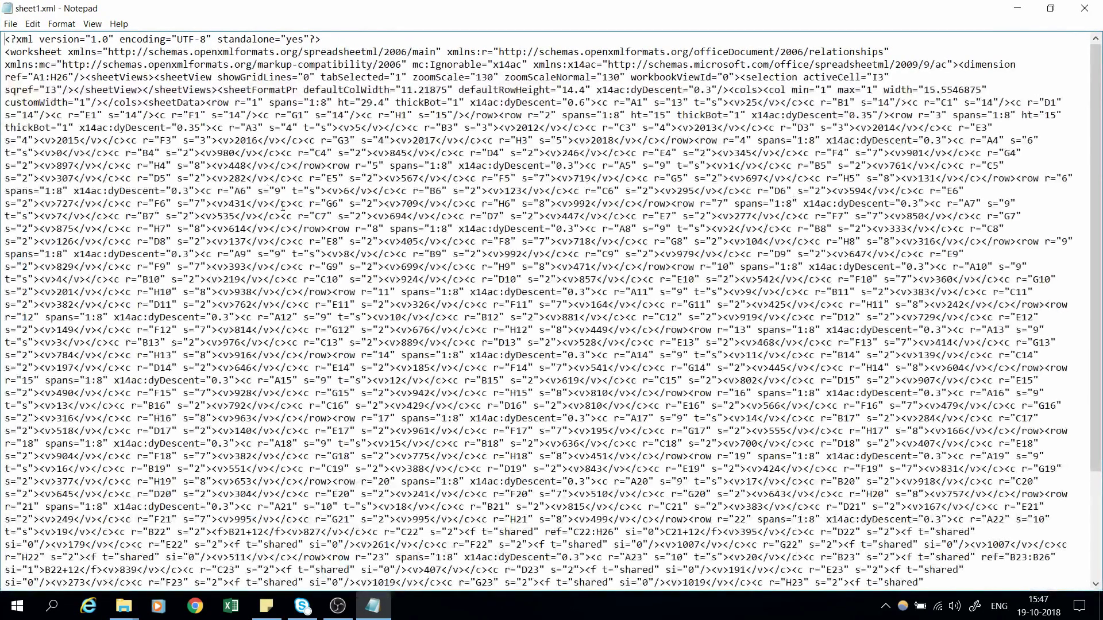
scroll(315, 266, down, 4)
scroll(315, 266, down, 1)
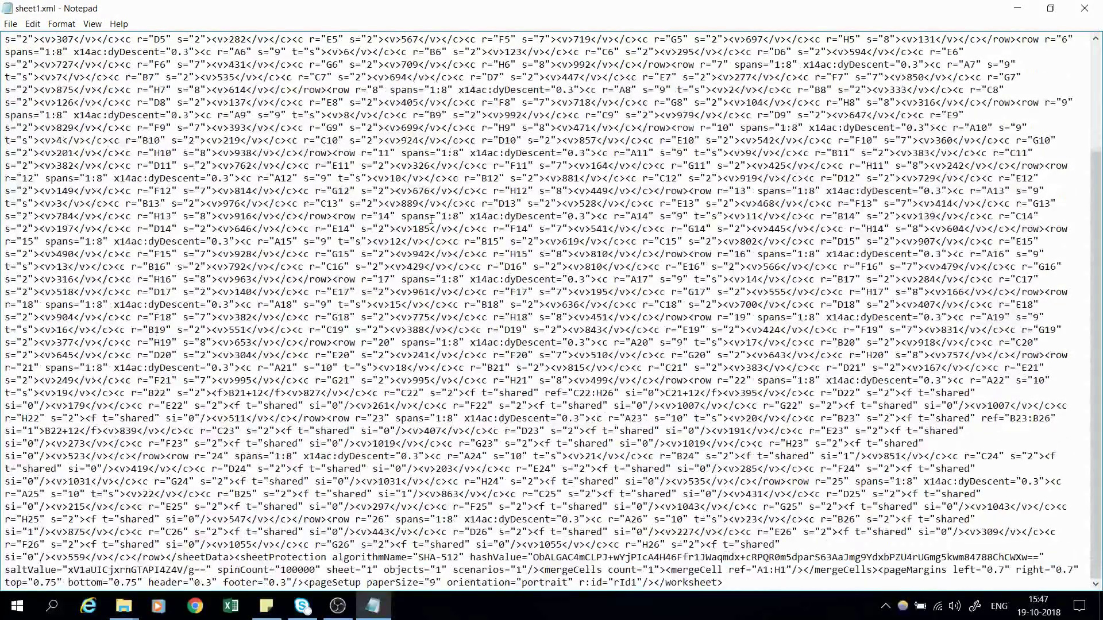
key(ctrl+Home)
key(ctrl+End)
key(ctrl+f)
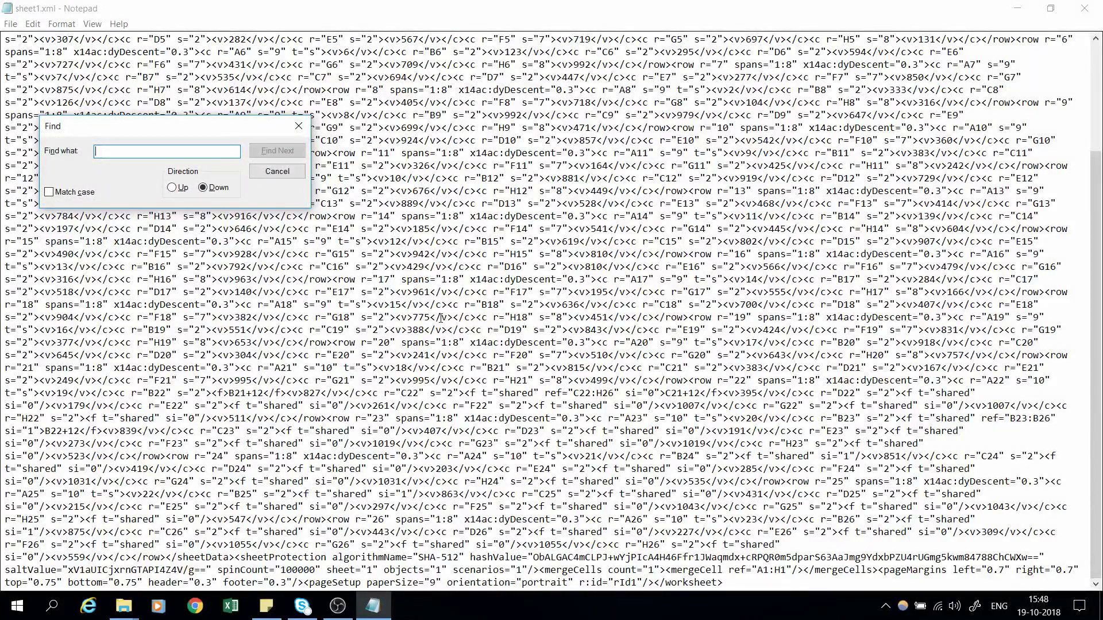
text(pro)
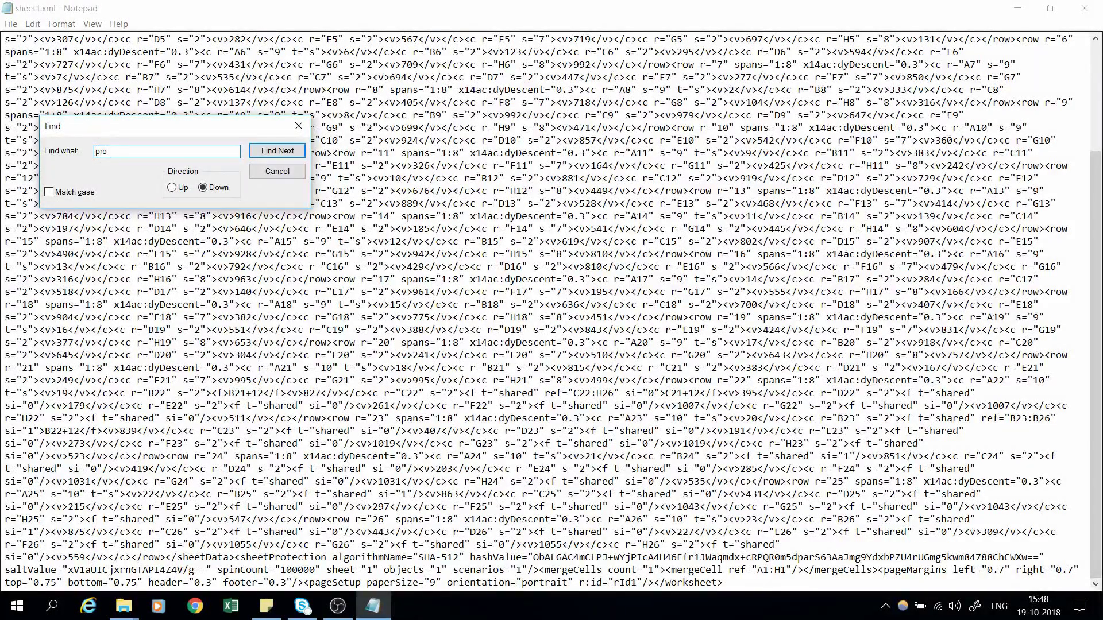
key(Return)
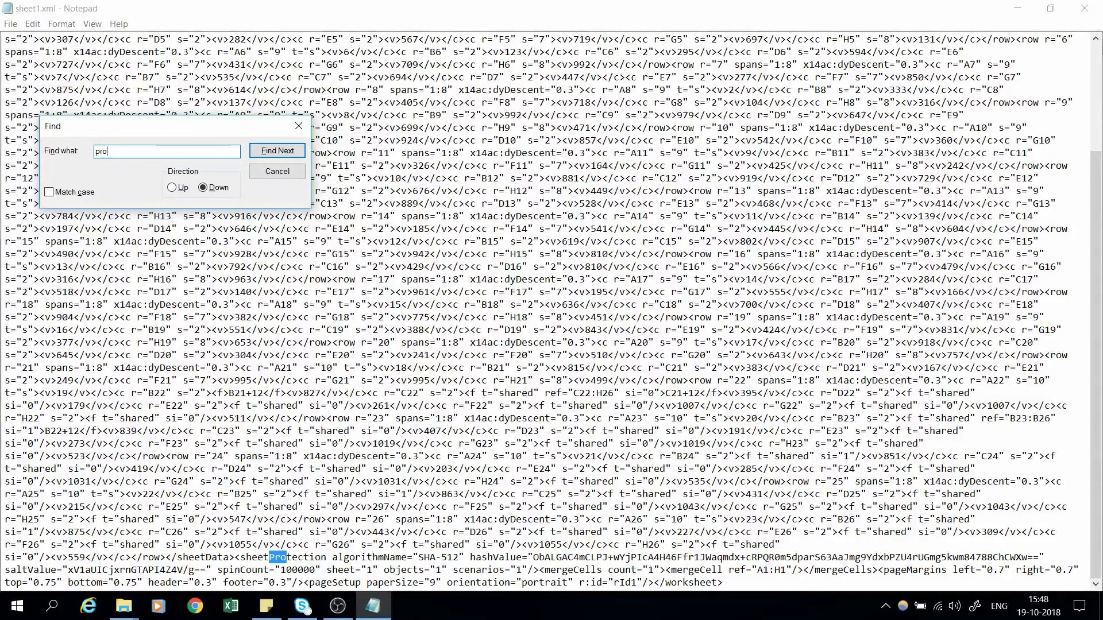
click(298, 122)
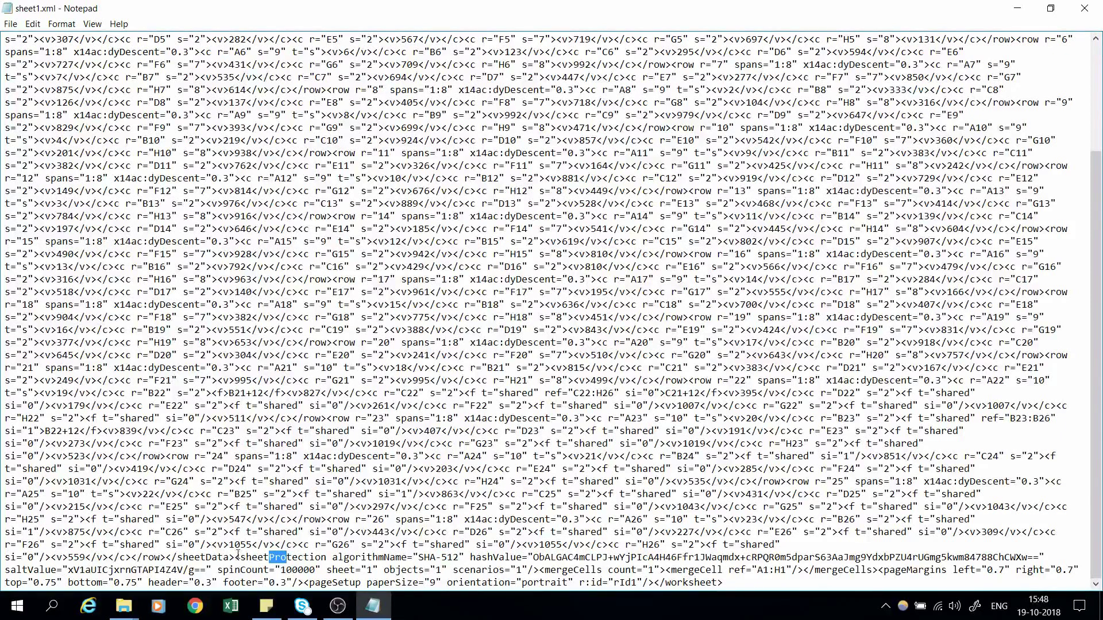
click(801, 569)
Select and delete the <sheetProtection .../> element in sheet1.xml, then close Notepad.
drag(240, 558, 235, 558)
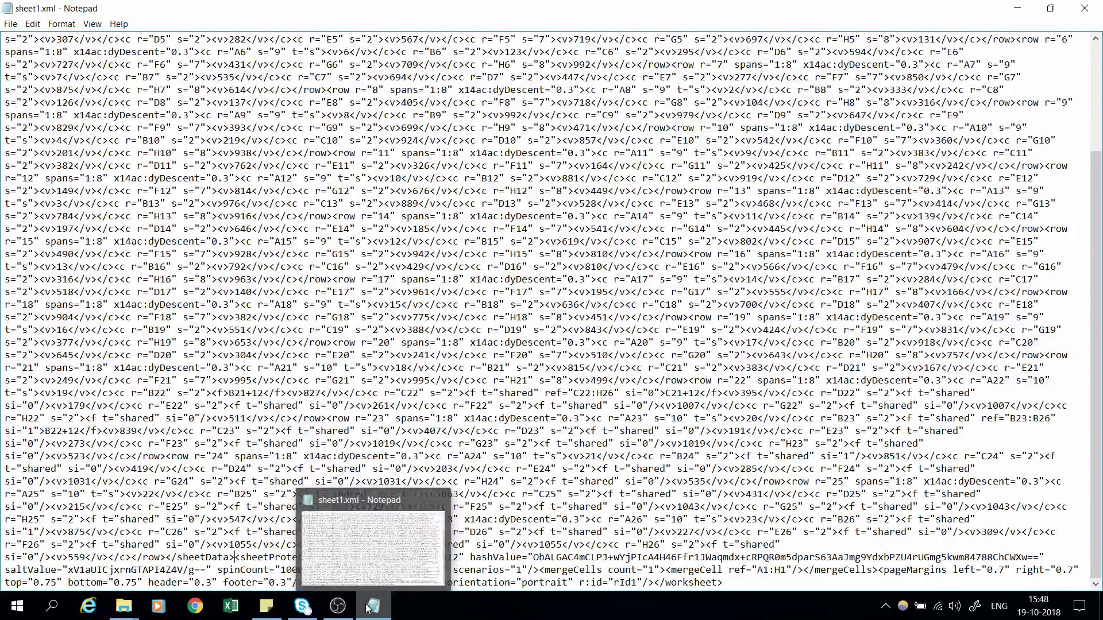
key(shift+Down)
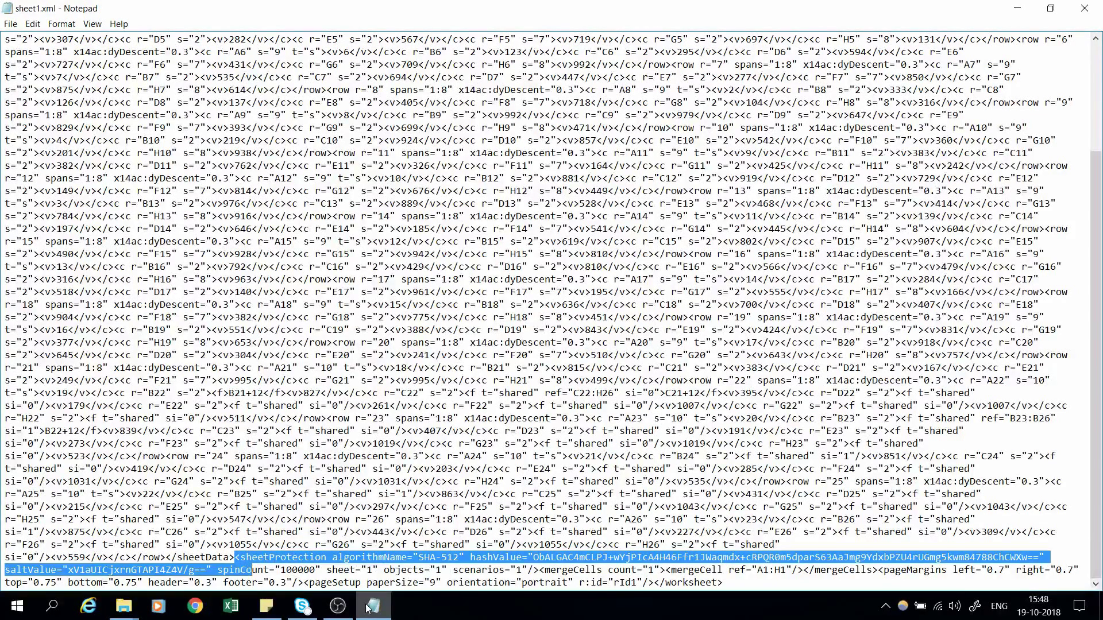
key(shift+Right)
key(shift+Right)
key(shift+Right)
key(shift+Right)
key(shift+Right)
key(shift+Right)
key(shift+Right)
key(shift+Right)
key(shift+Right)
key(shift+Right)
key(shift+Right)
key(shift+Right)
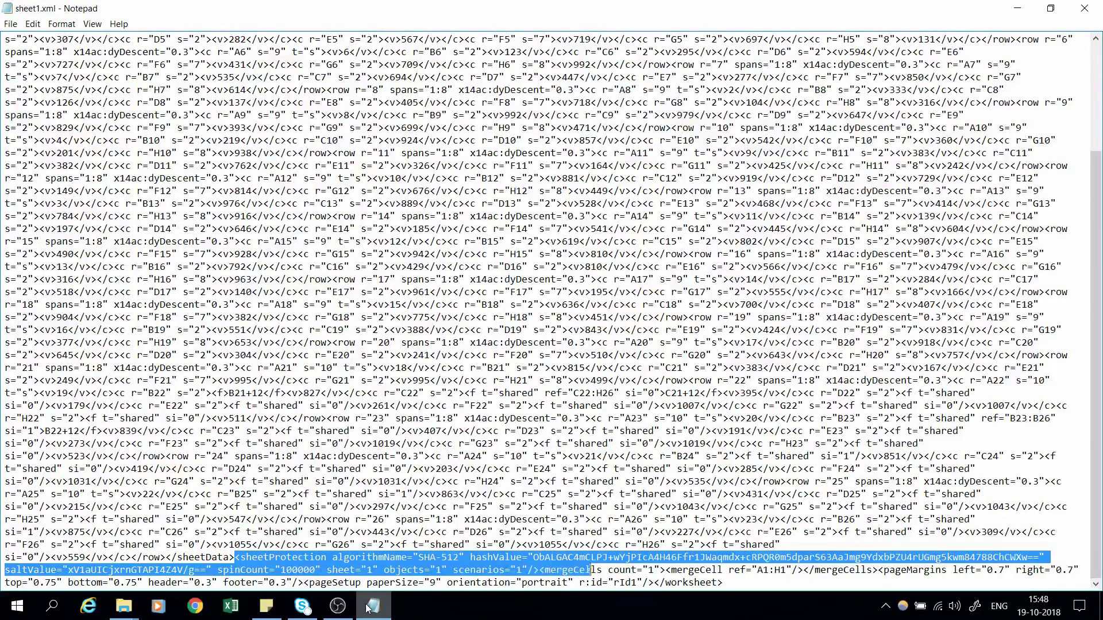
key(shift+Right)
key(shift+Right)
key(shift+Right)
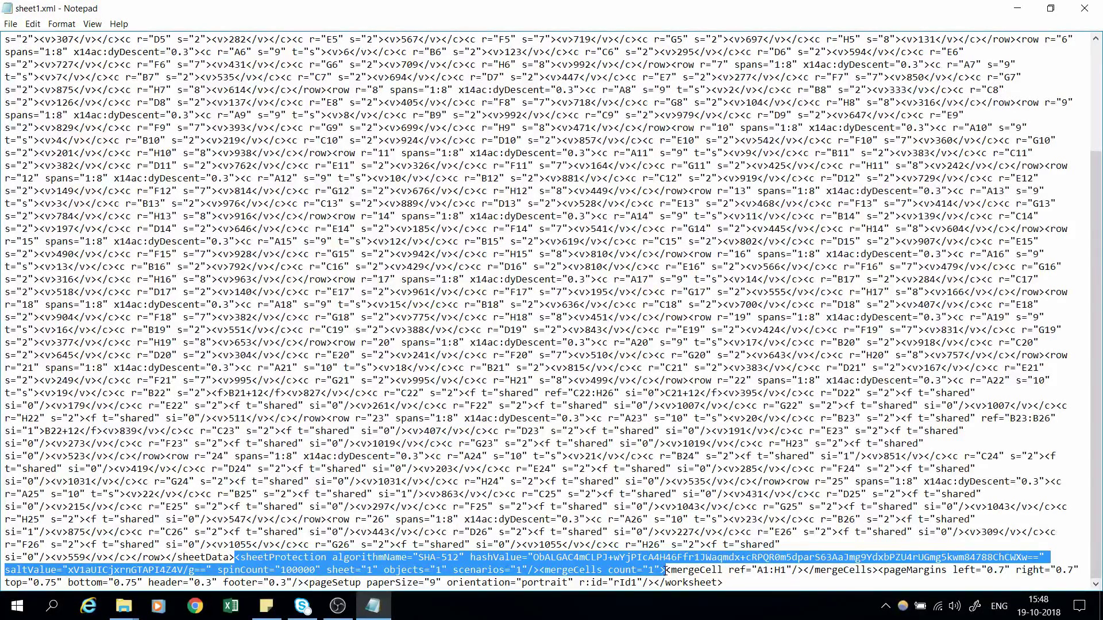
key(Delete)
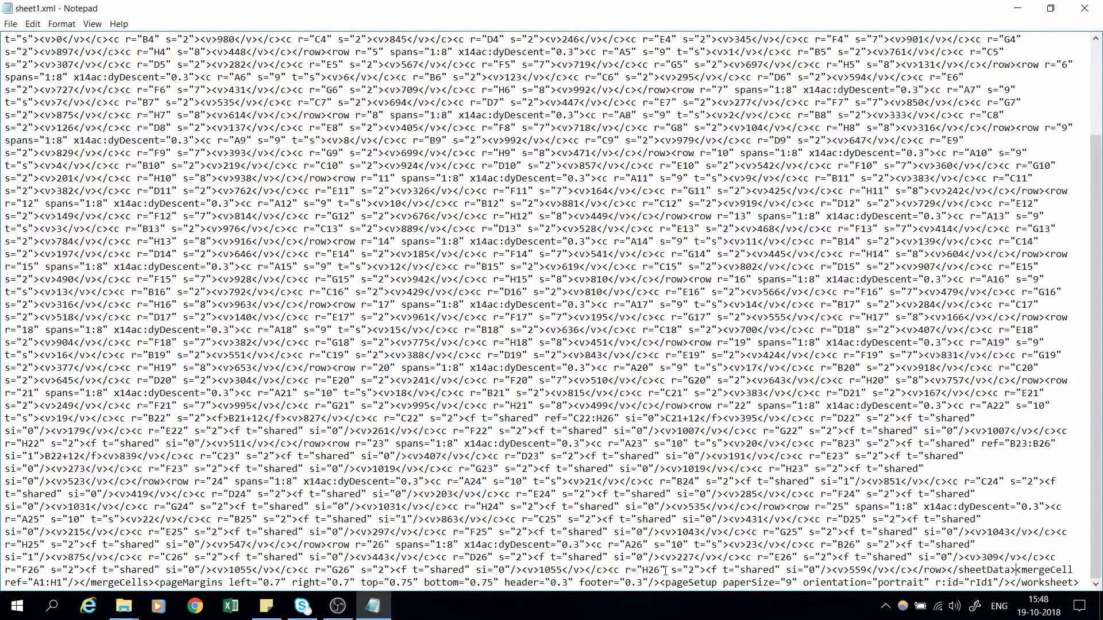
click(1085, 8)
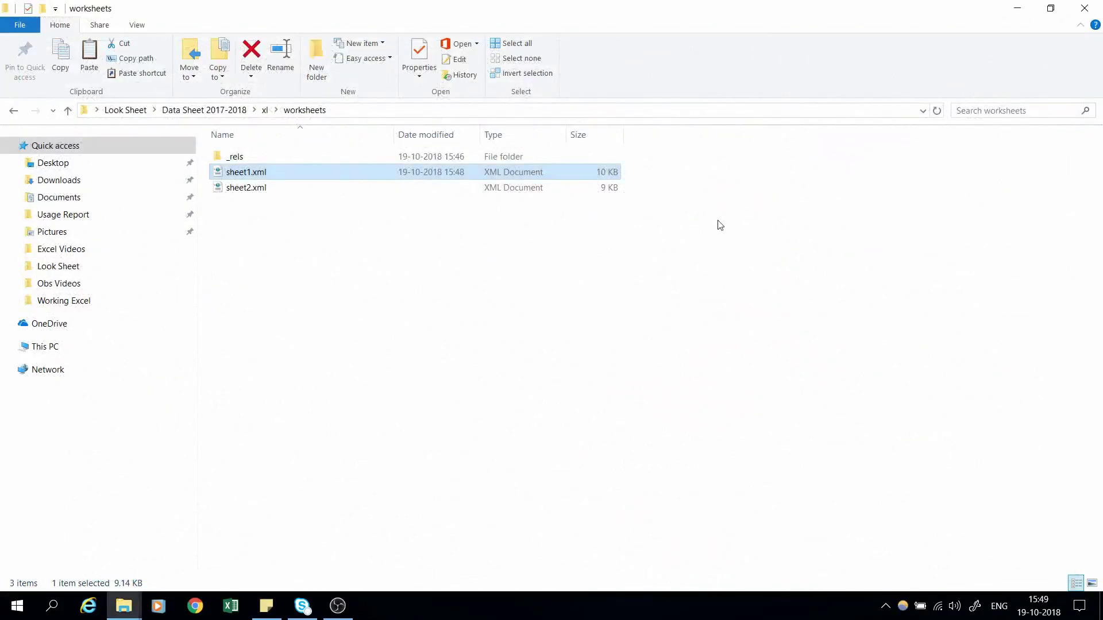
Navigate back up to Look Sheet and reopen the Data Sheet 2017-2018 folder.
click(13, 111)
click(12, 111)
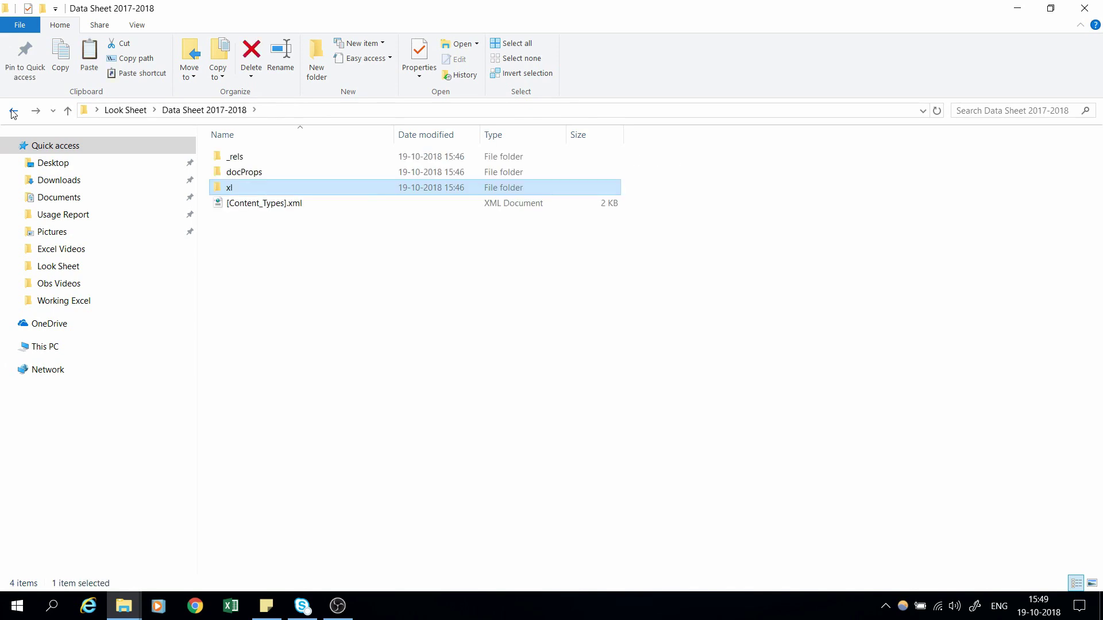
click(12, 111)
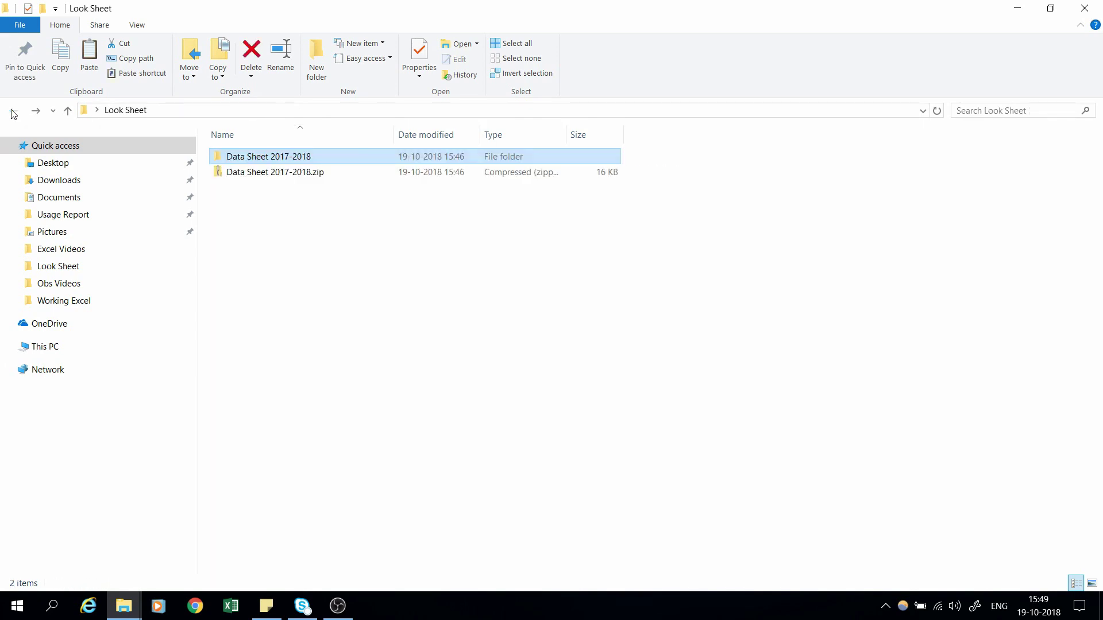
double_click(282, 157)
Zip _rels, docProps, xl and [Content_Types].xml into Files.zip with ZipMail.
drag(383, 289, 229, 144)
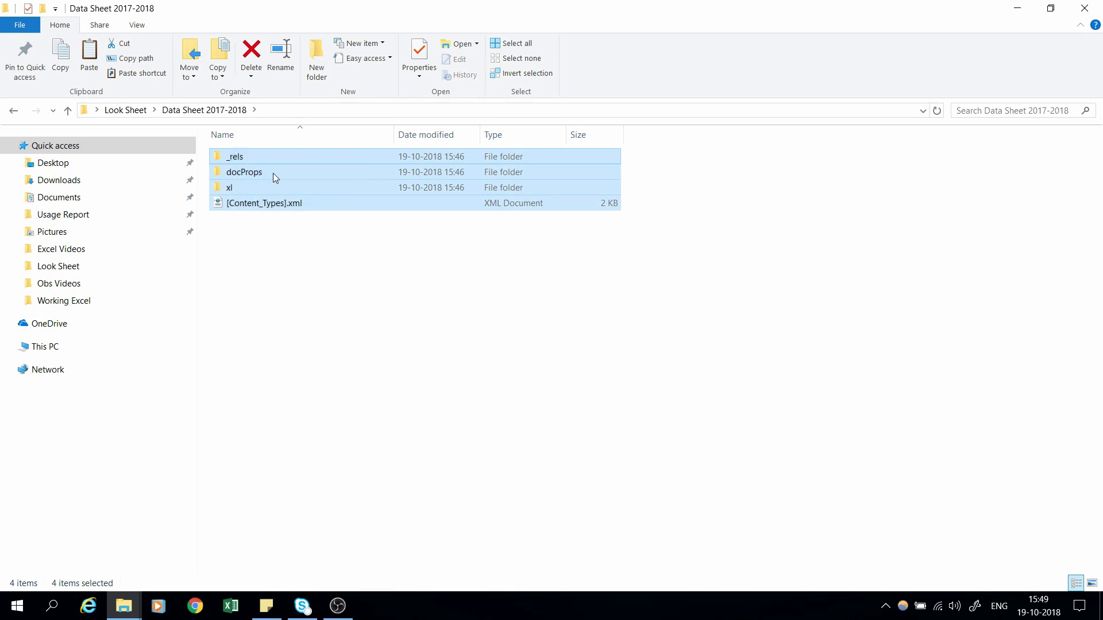
right_click(230, 188)
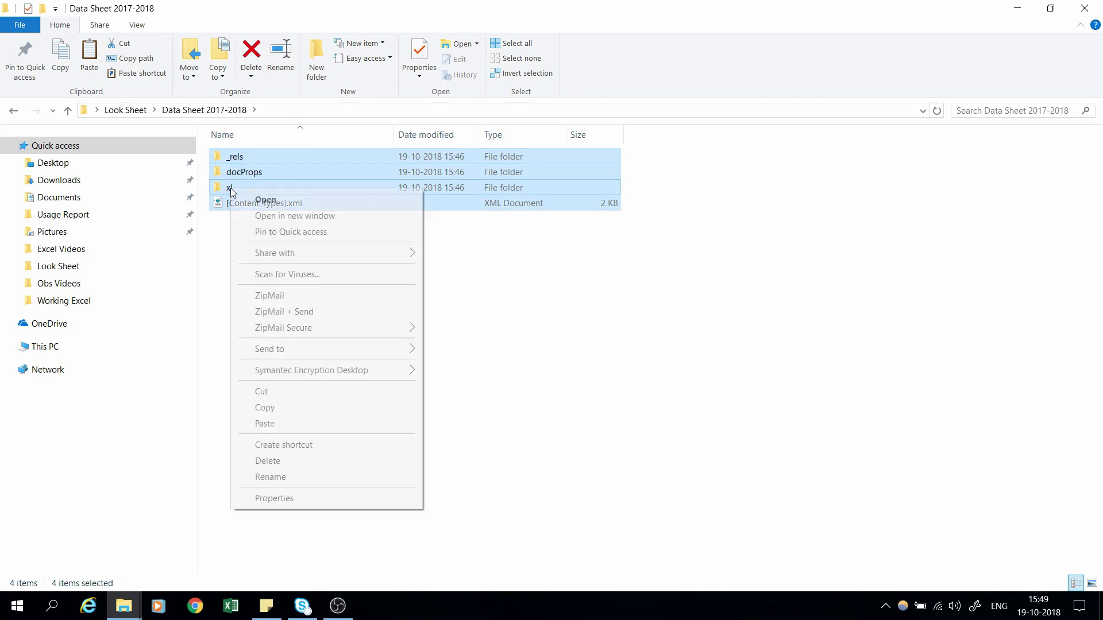
click(300, 301)
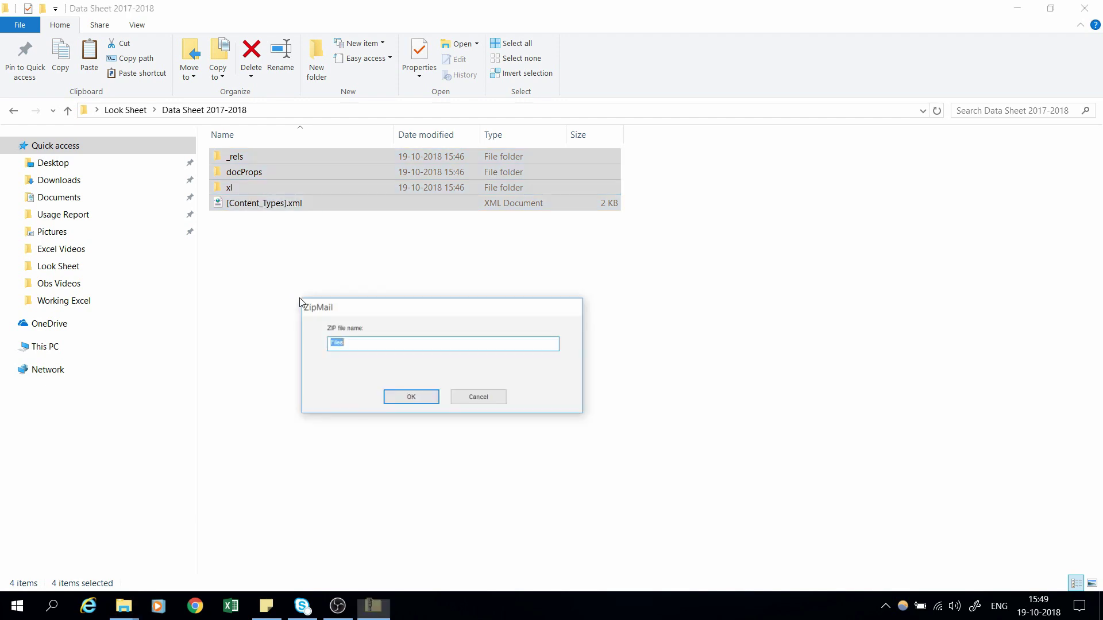
click(409, 401)
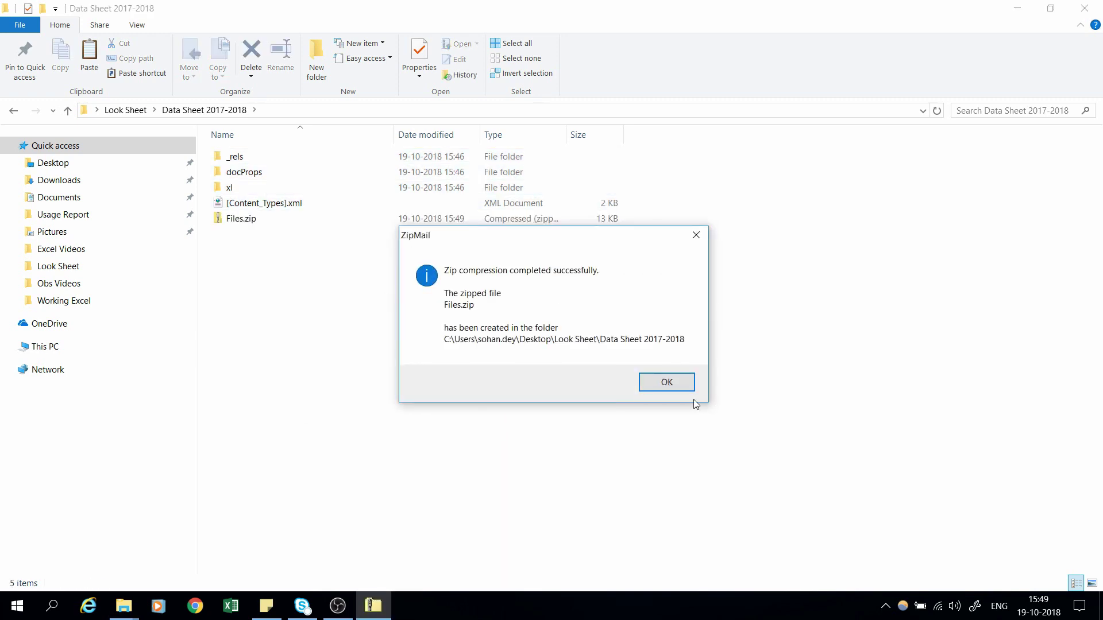
click(666, 380)
Rename Files.zip to Files.xlsx, accept the extension warning, and open it in Excel.
click(249, 223)
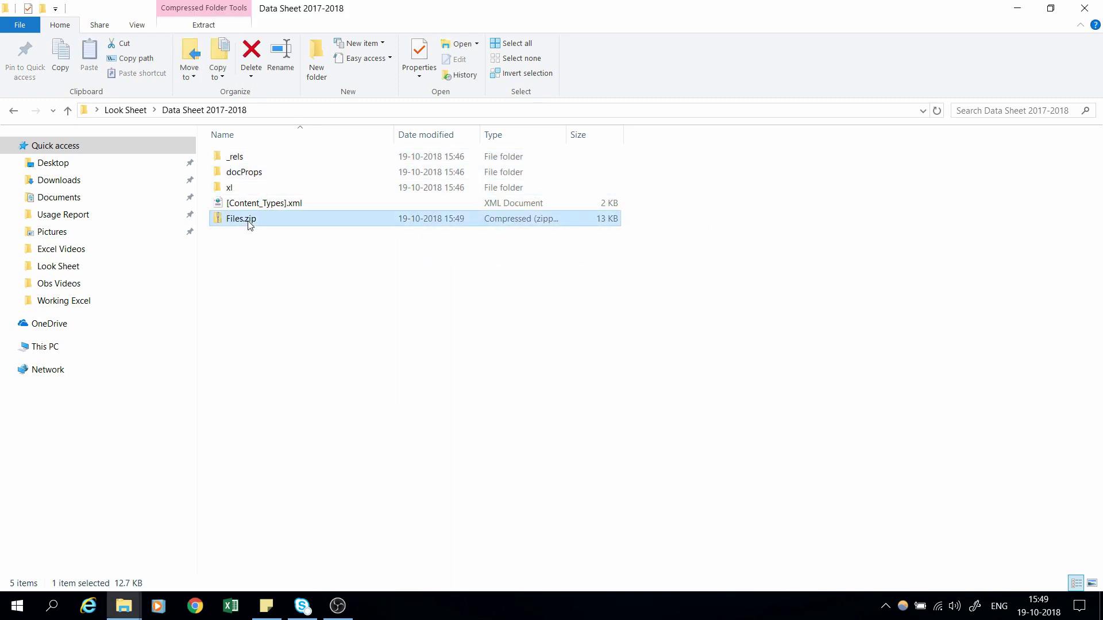
click(259, 225)
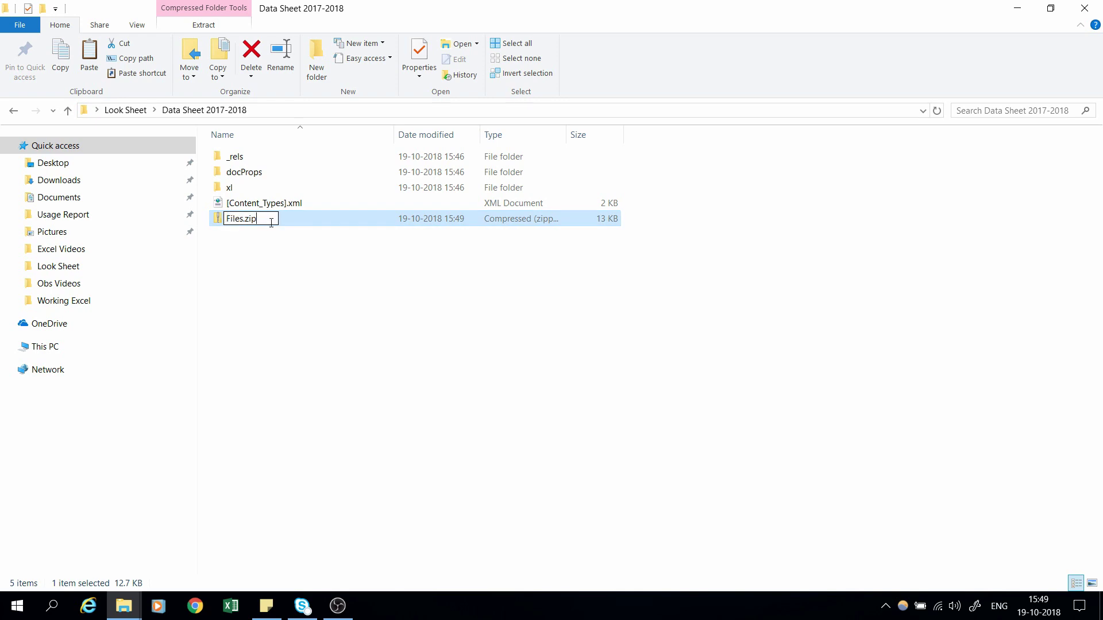
key(BackSpace)
key(BackSpace)
key(BackSpace)
text(xl)
text(sx)
key(Return)
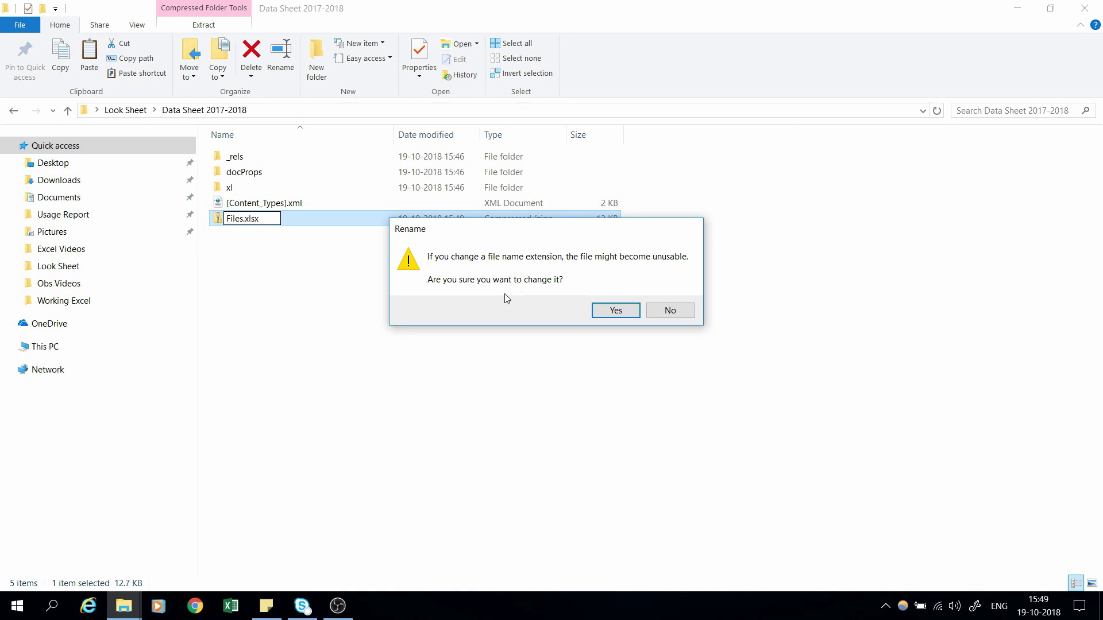
click(616, 311)
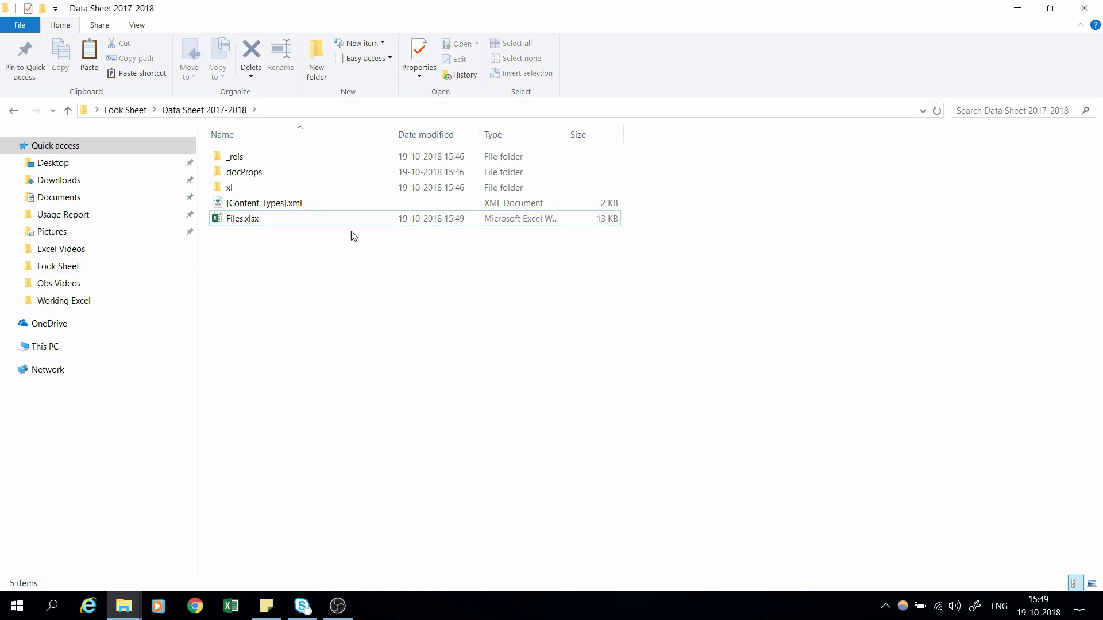
click(237, 224)
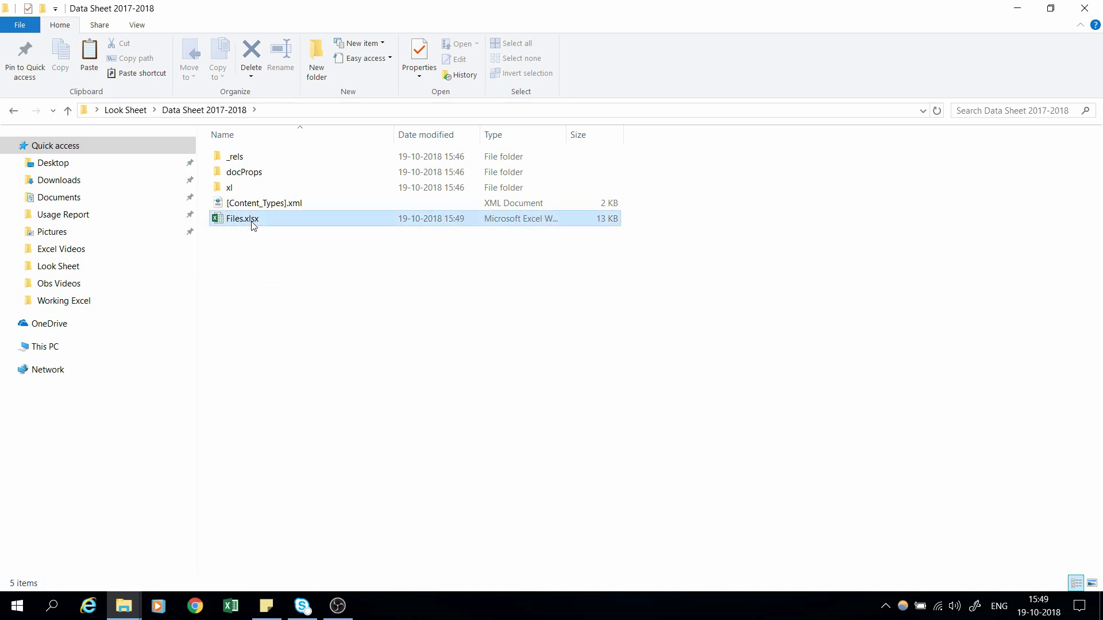
double_click(253, 224)
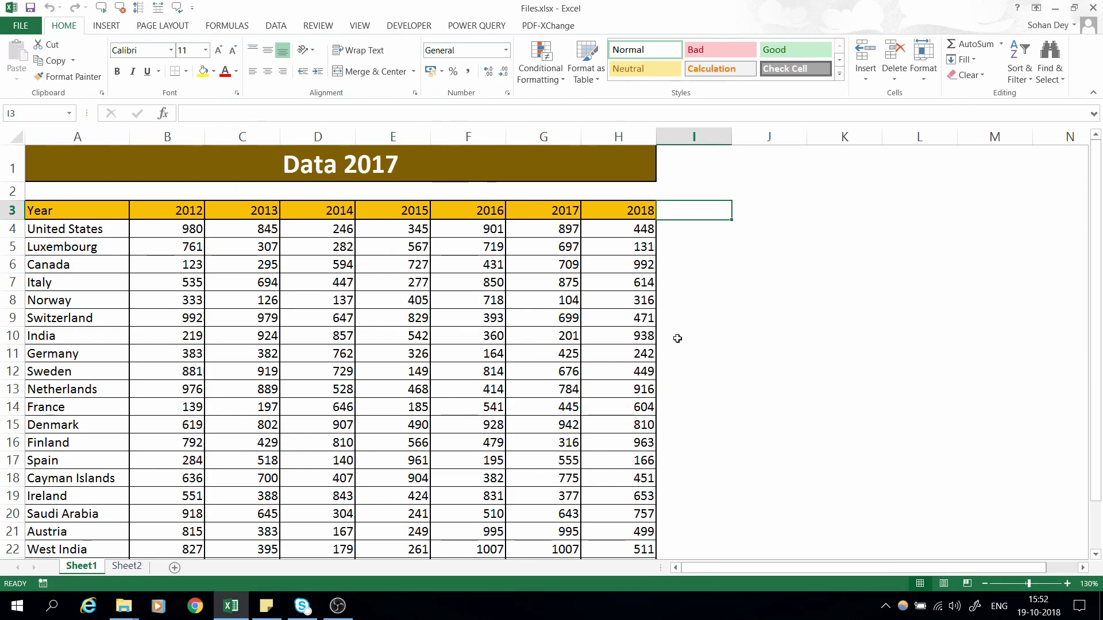
Enter the header 2019 in cell I3, next to the table.
click(754, 194)
key(ctrl+Home)
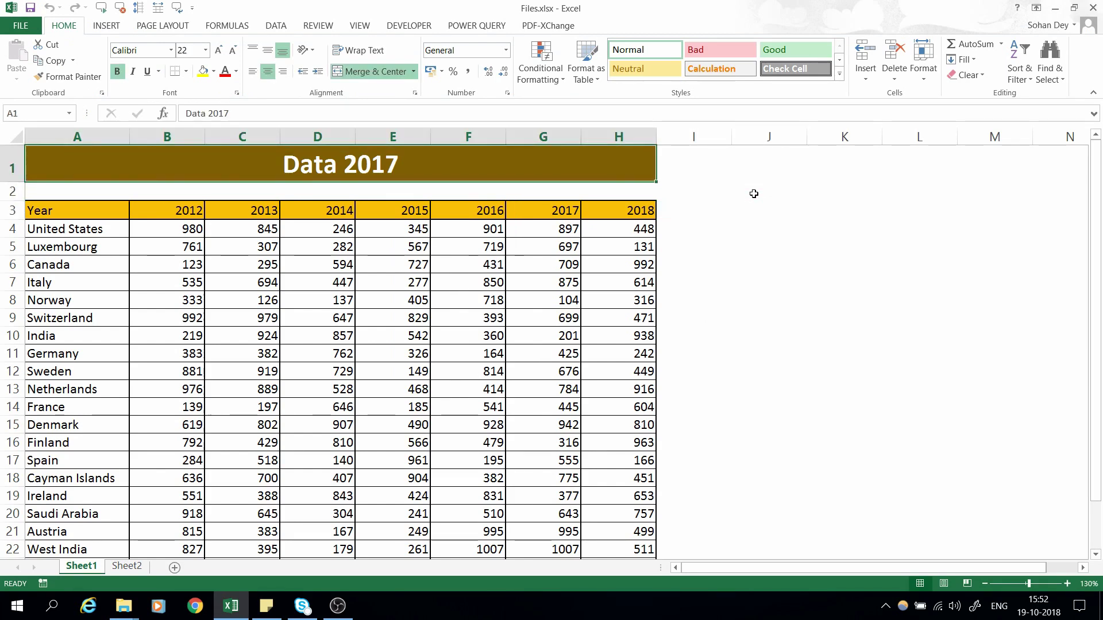
click(704, 229)
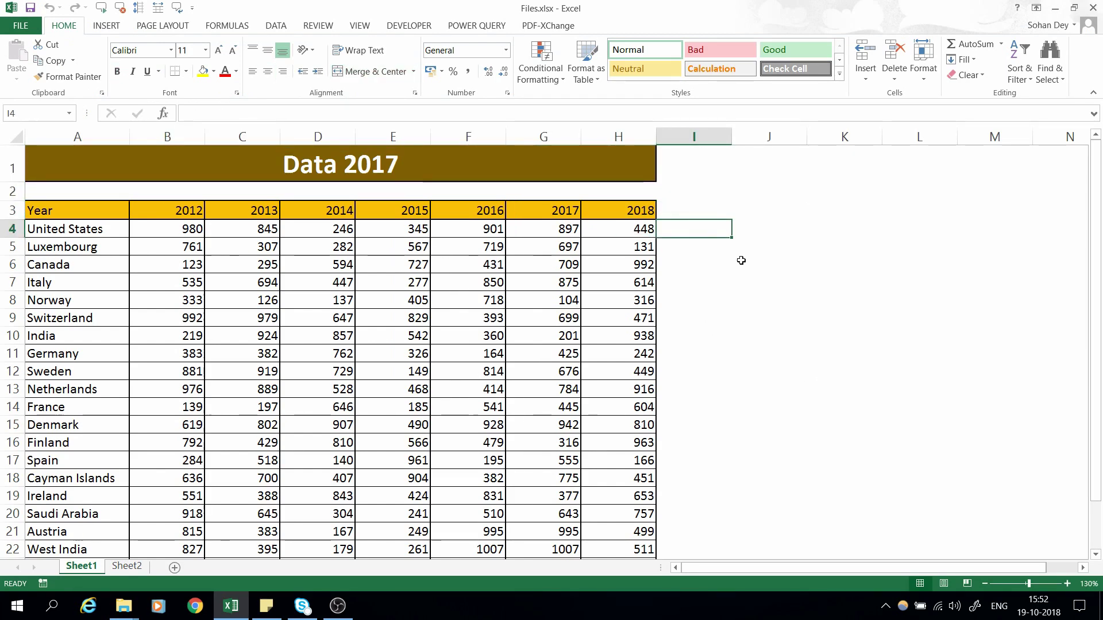
key(Right)
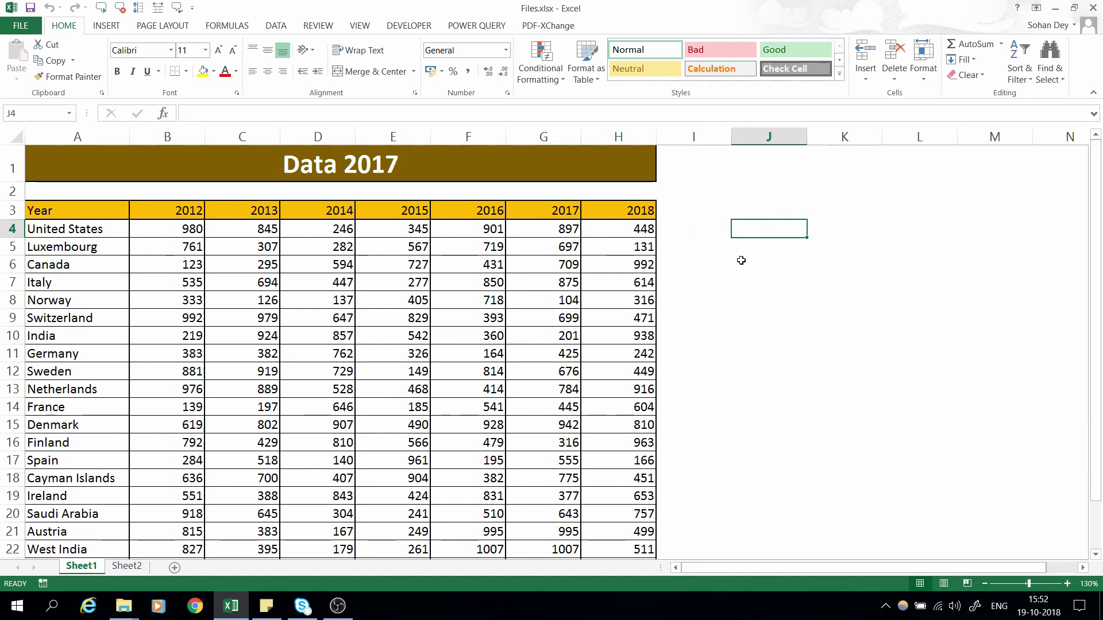
key(Up)
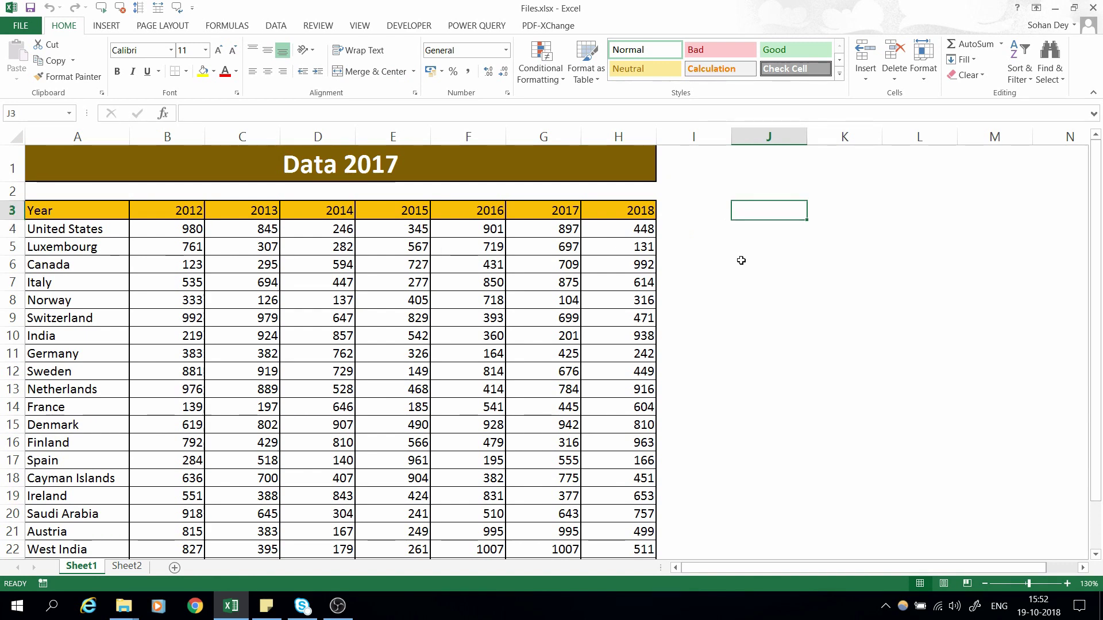
key(Left)
text(201)
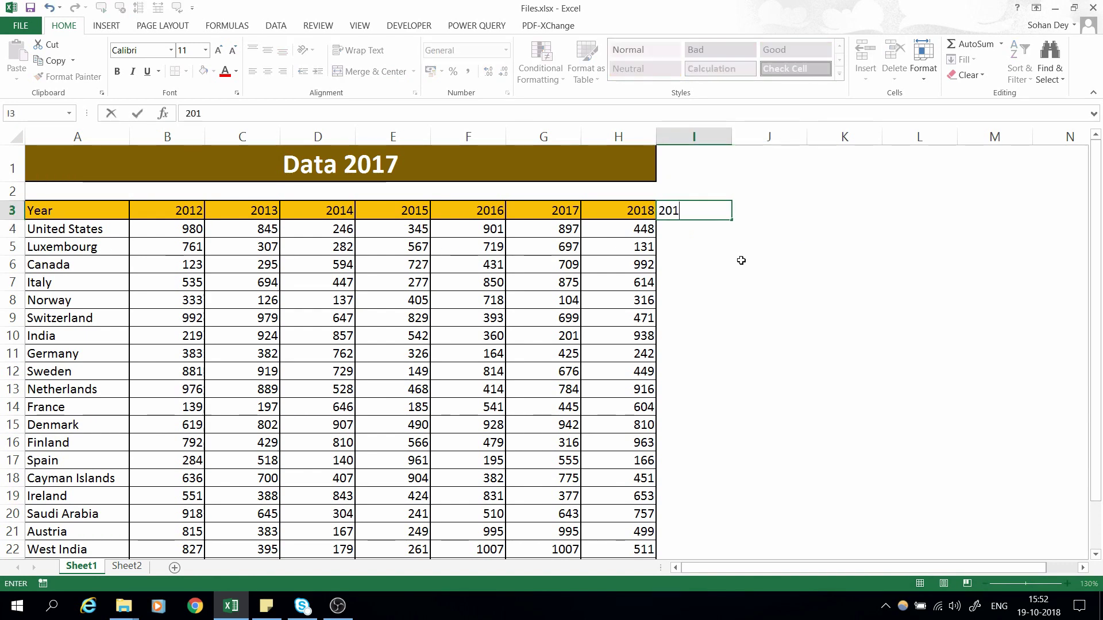
text(9)
key(Return)
Select the 2018 column H3:H26 and pick up its formatting with Format Painter.
key(Up)
key(Left)
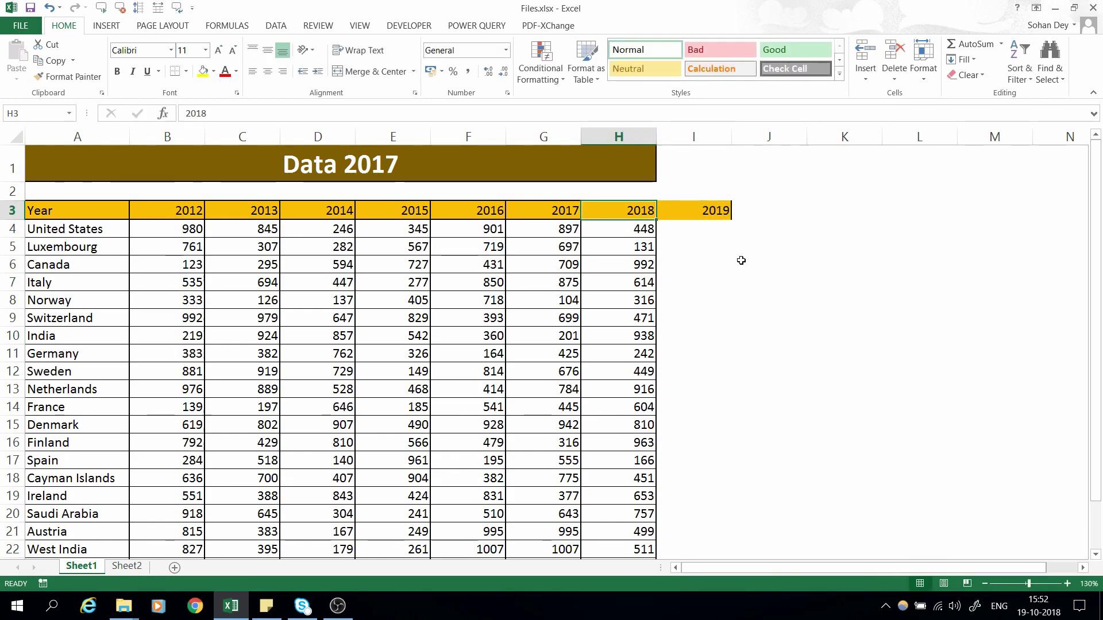
key(ctrl+shift+Down)
key(ctrl+shift+Up)
key(Right)
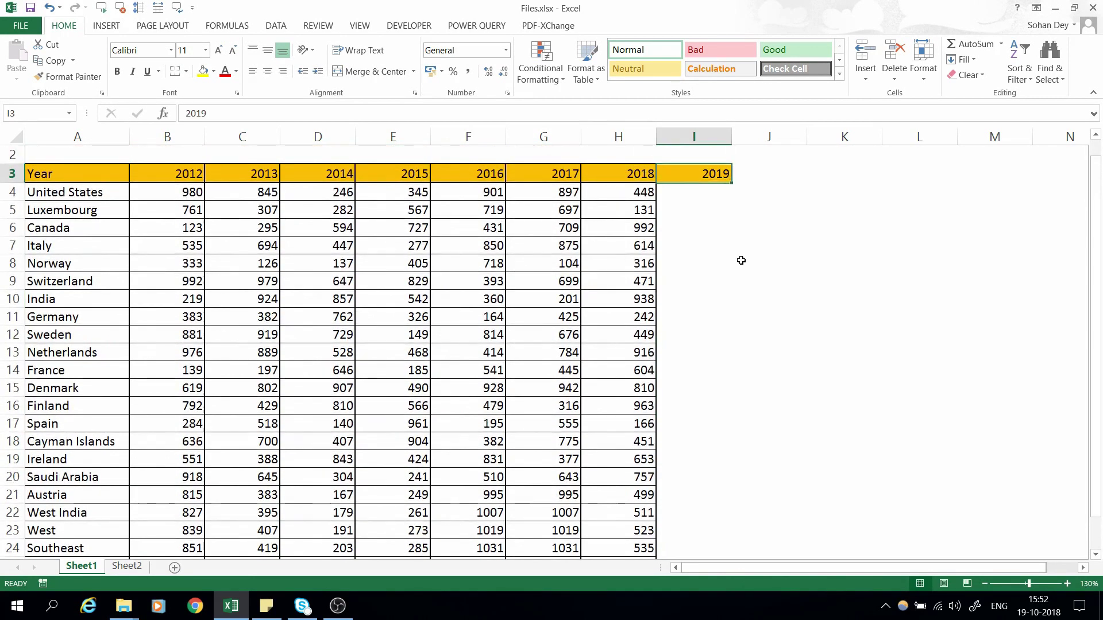
scroll(779, 278, up, 1)
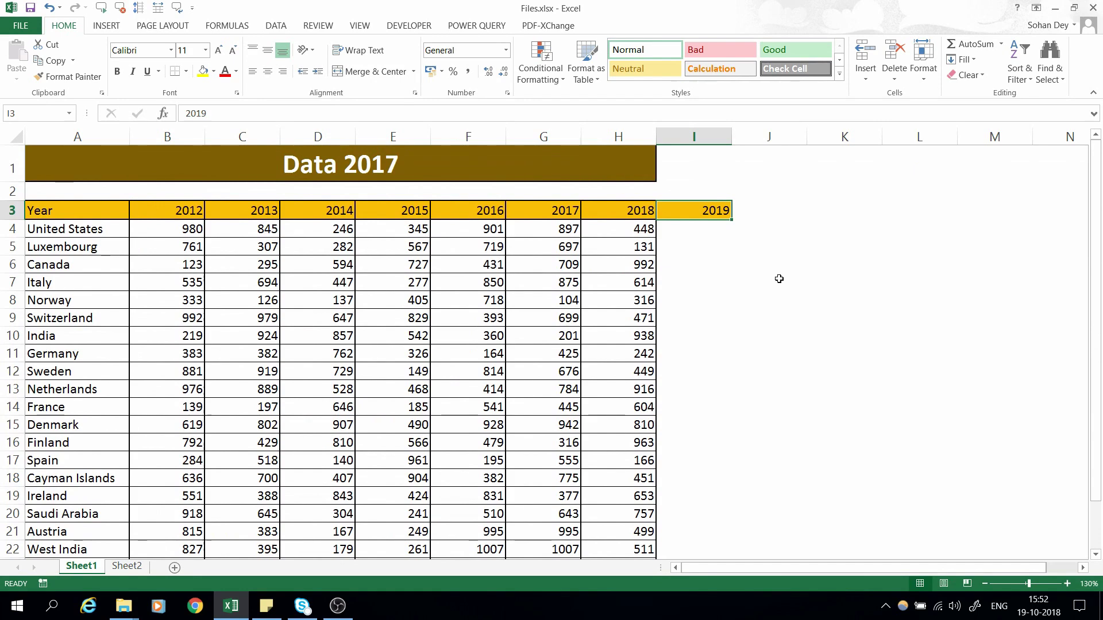
click(628, 212)
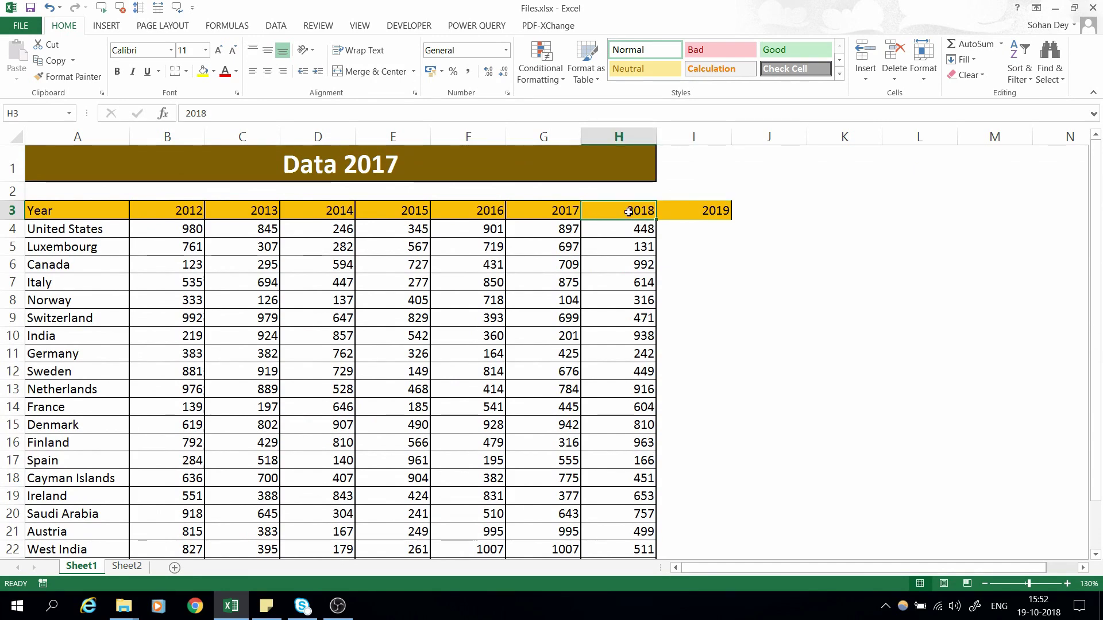
key(ctrl+shift+Down)
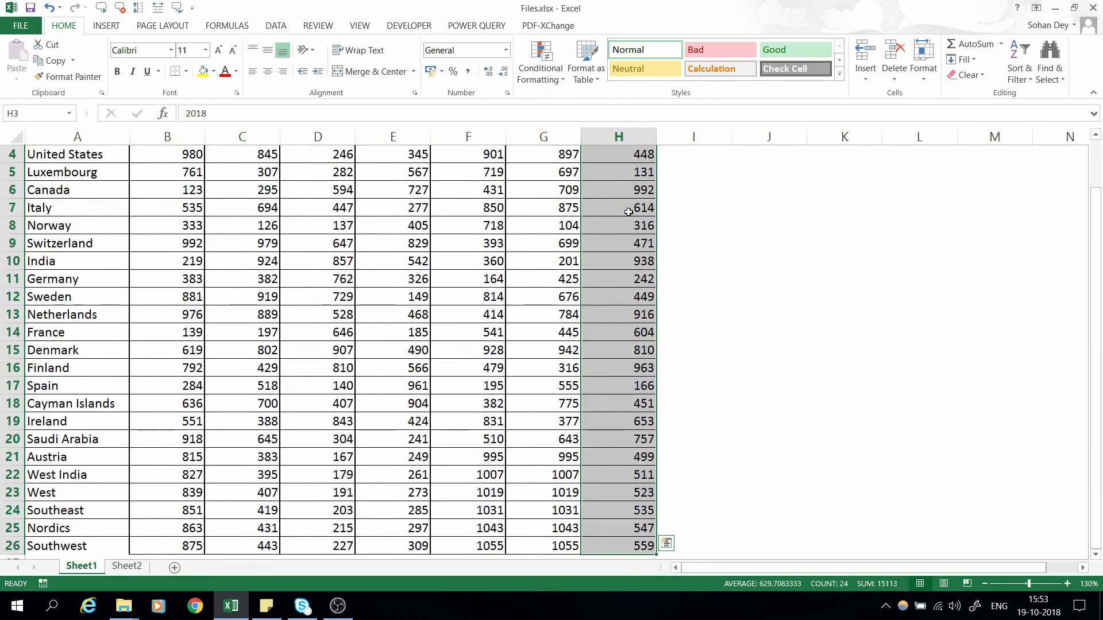
scroll(628, 212, up, 1)
scroll(632, 212, down, 1)
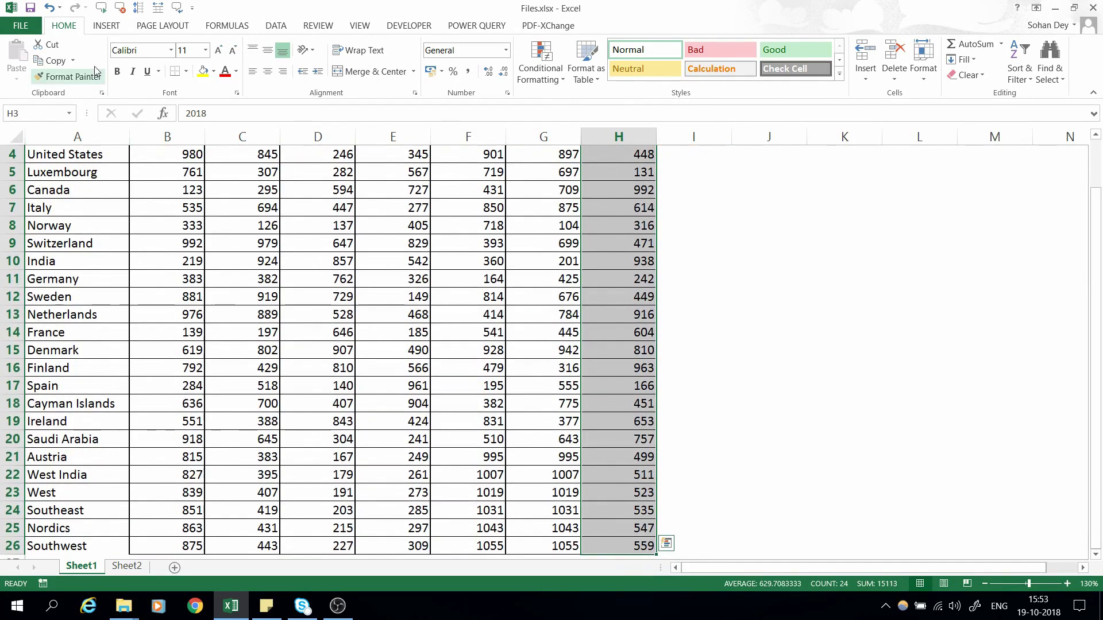
click(69, 76)
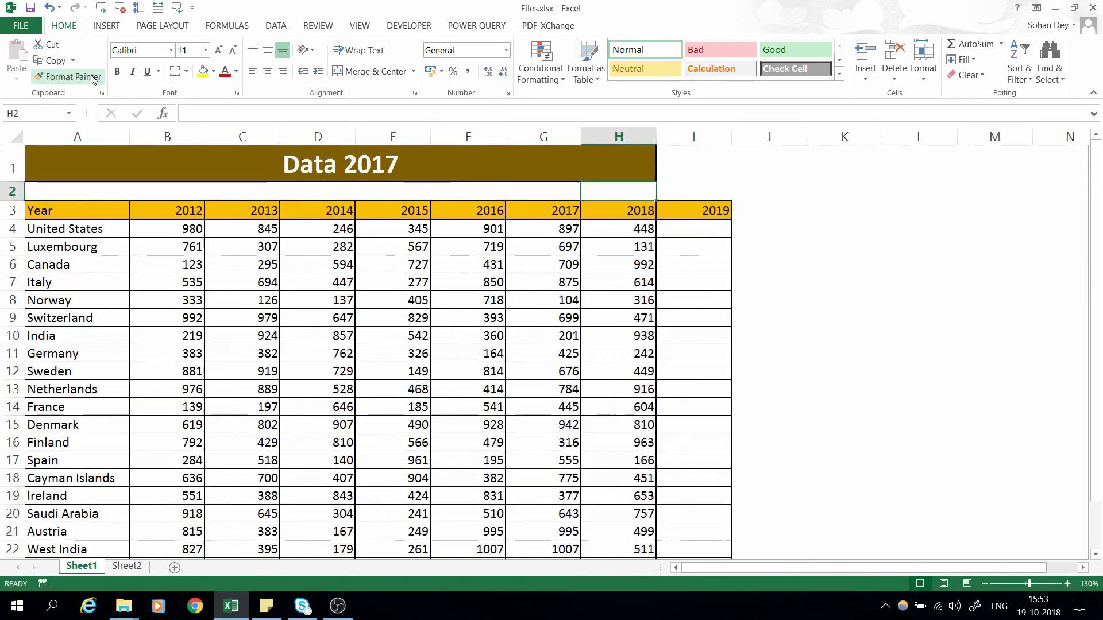
Apply the 2018 column's formatting to column I from I3 downward.
key(Right)
key(Down)
key(Up)
key(Up)
key(Down)
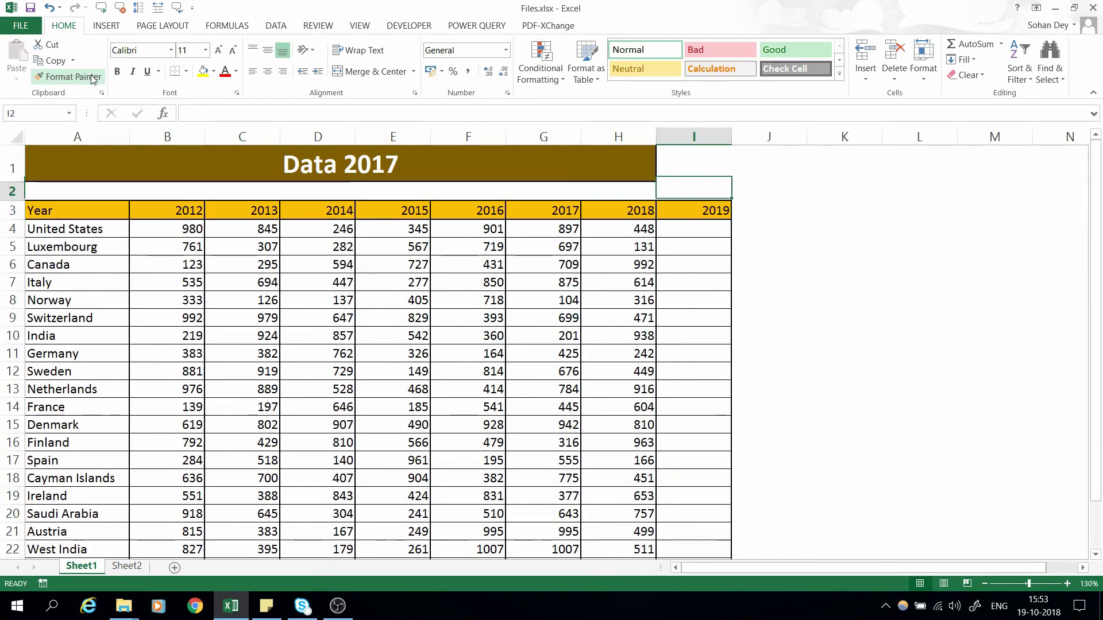
key(Down)
key(Down)
key(Right)
key(Left)
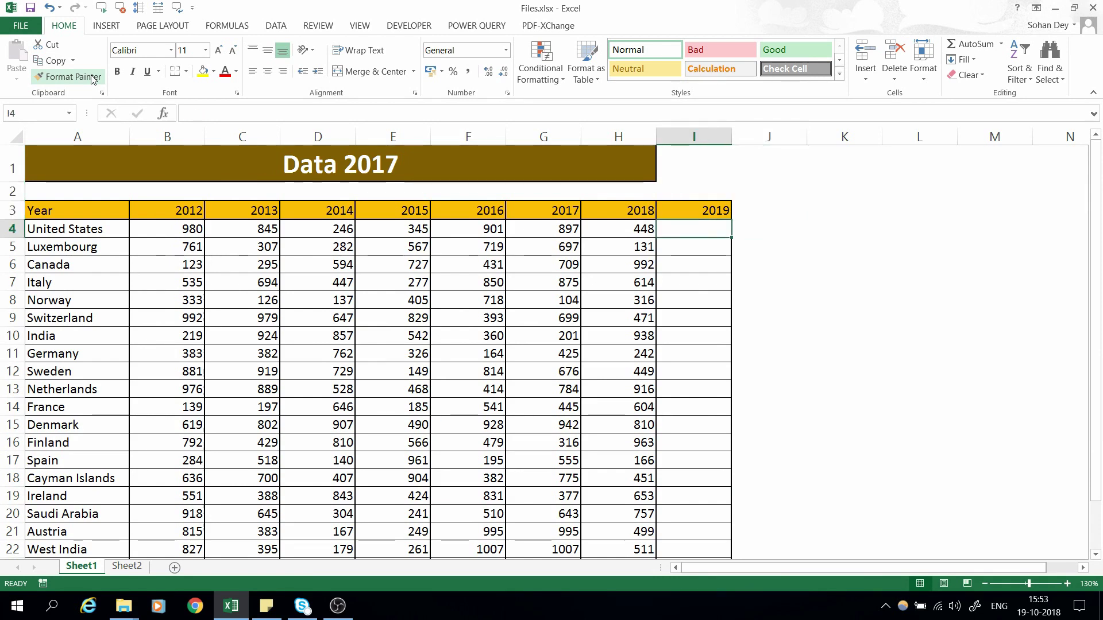